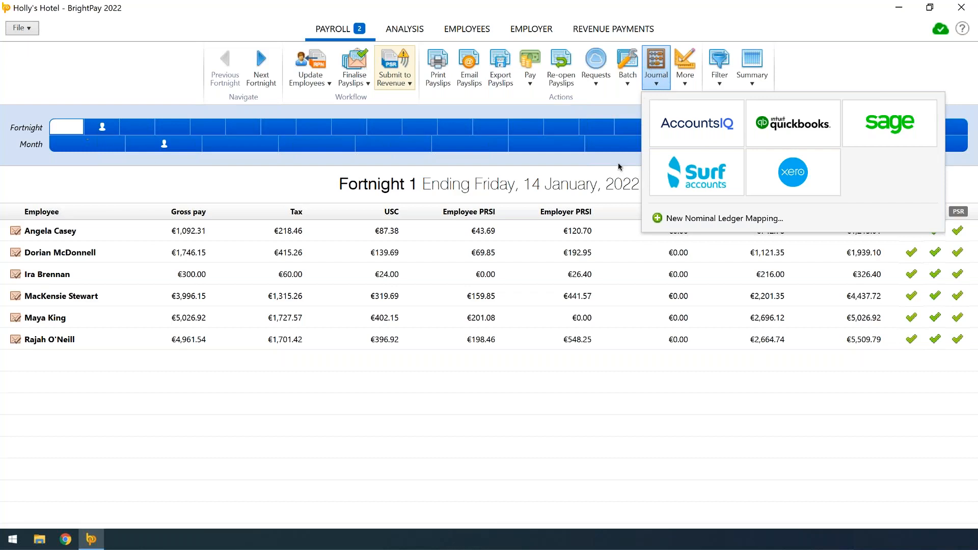
Start a Surf Accounts payroll journal for 1 to 14 January 2022 with individual employee records, accepting the preset nominal ledger mapping
left_click(680, 184)
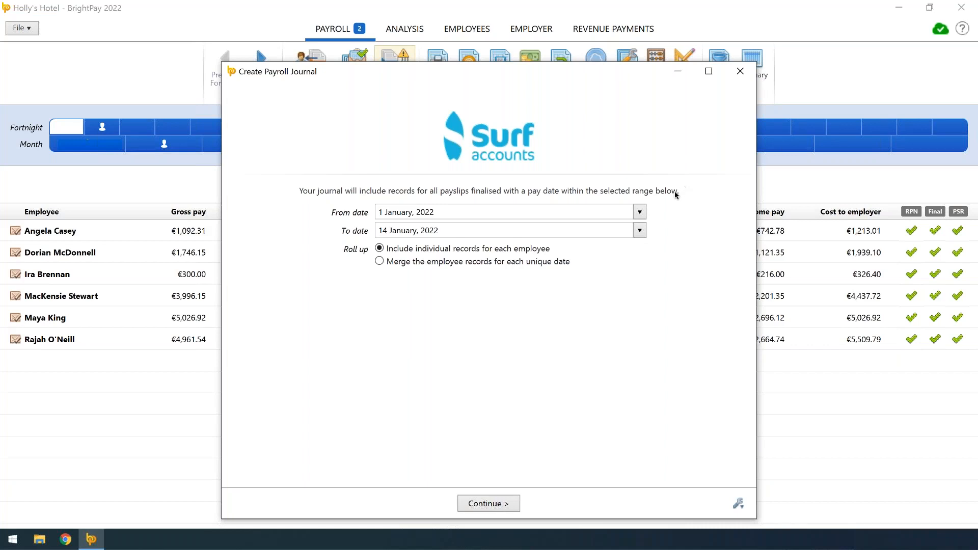
left_click(492, 508)
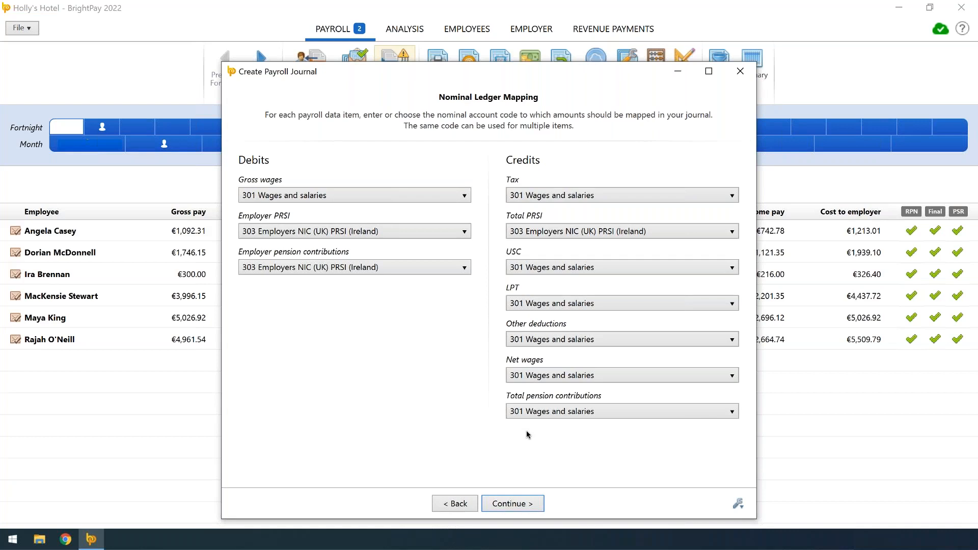
left_click(318, 194)
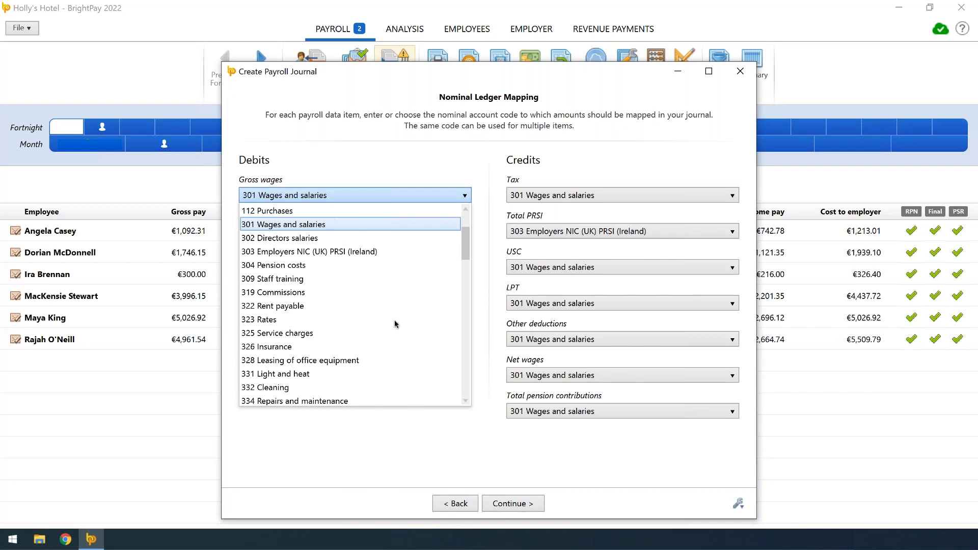
left_click(506, 501)
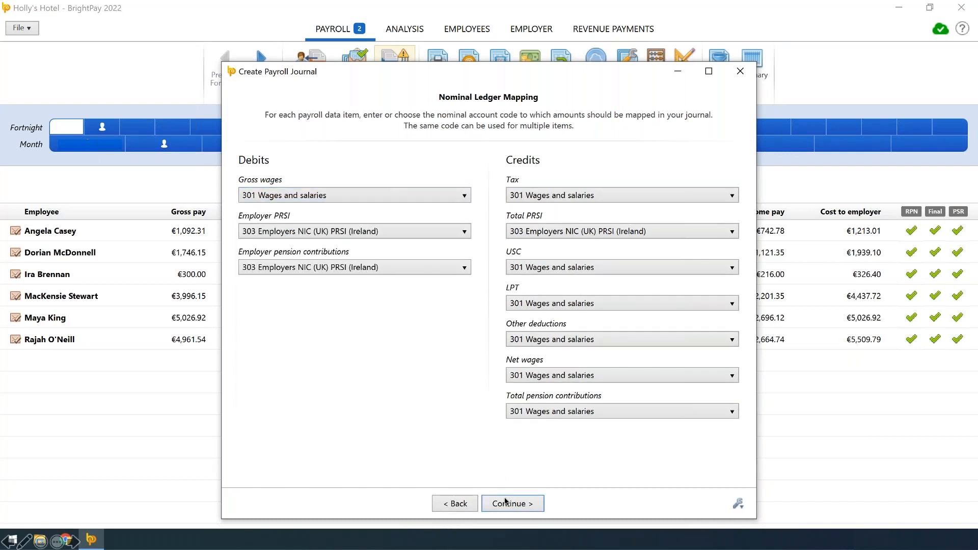
left_click(506, 502)
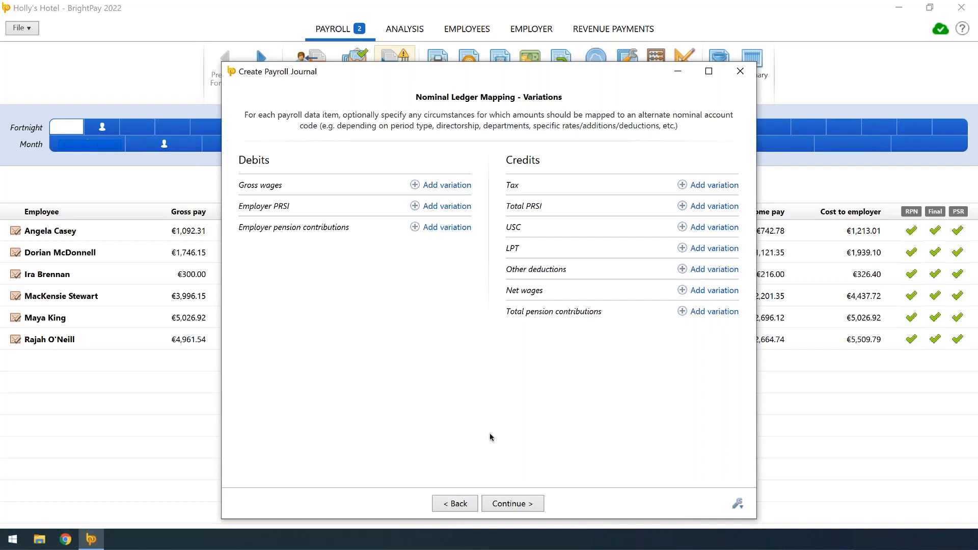
Add a gross wages mapping variation for any pay schedule, with Directorship set to Director
left_click(435, 185)
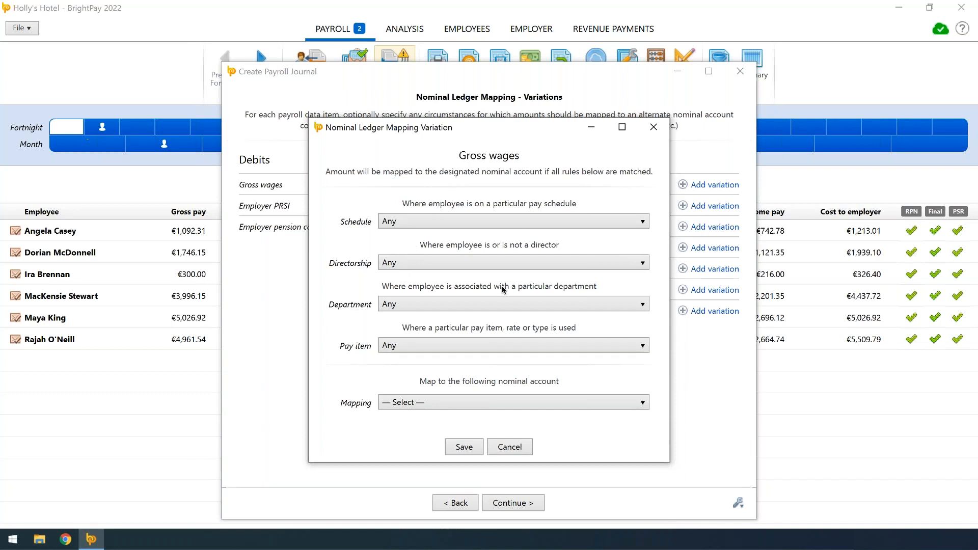
left_click(514, 225)
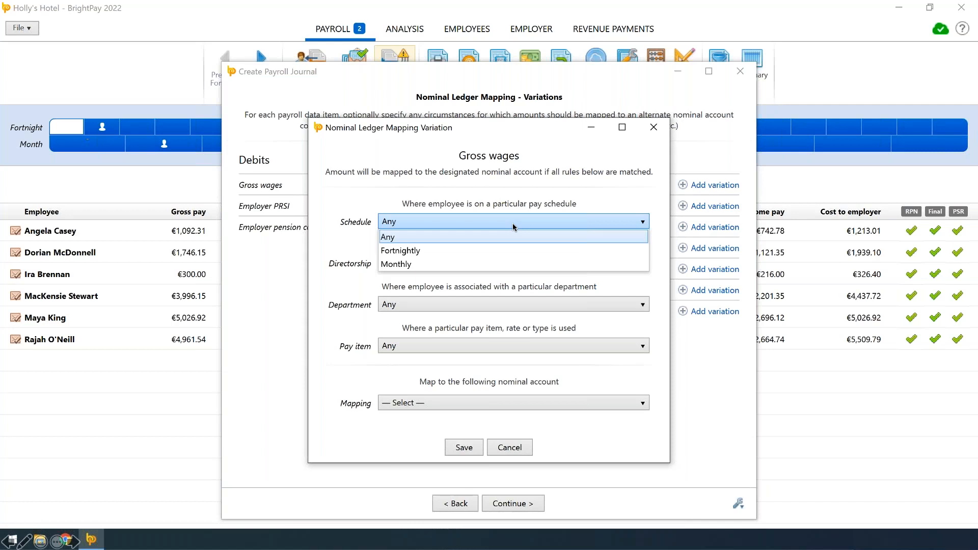
left_click(462, 228)
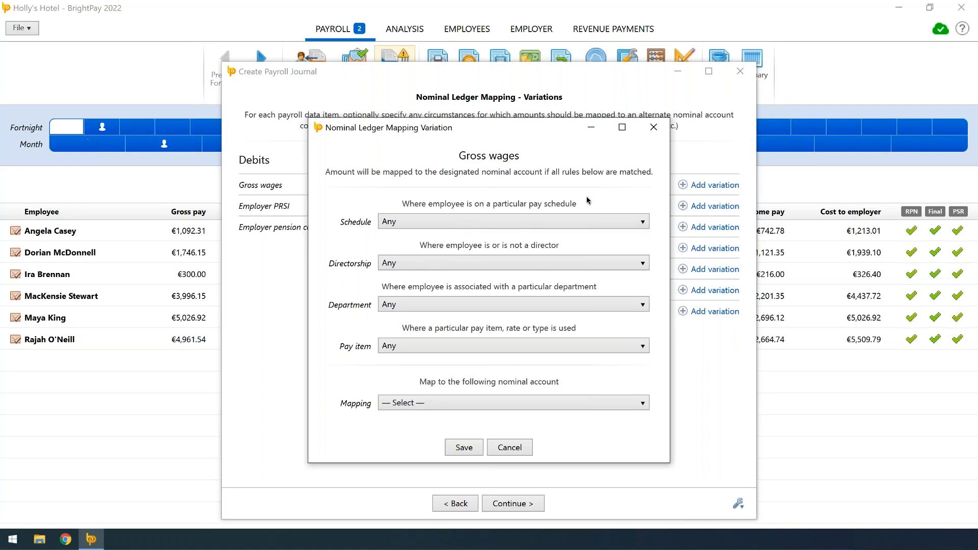
left_click(530, 263)
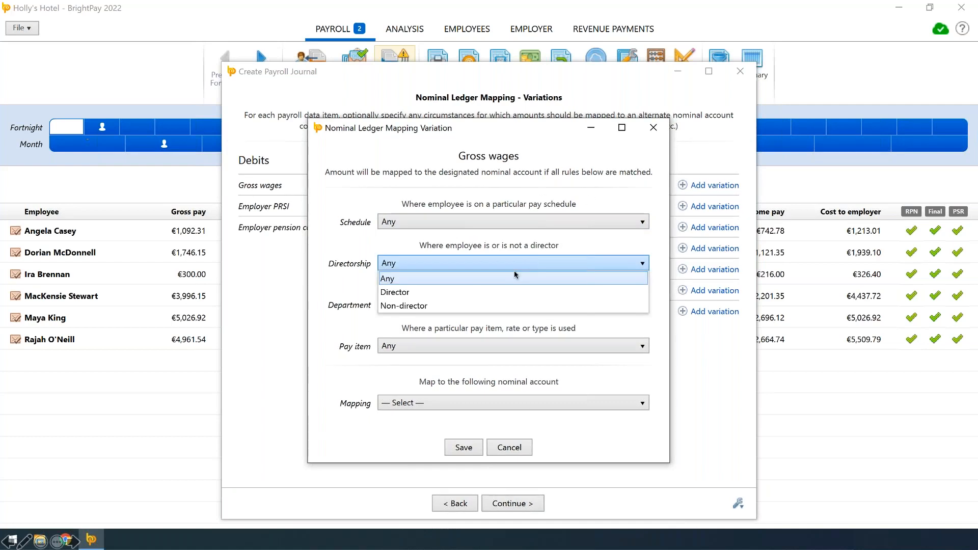
left_click(419, 293)
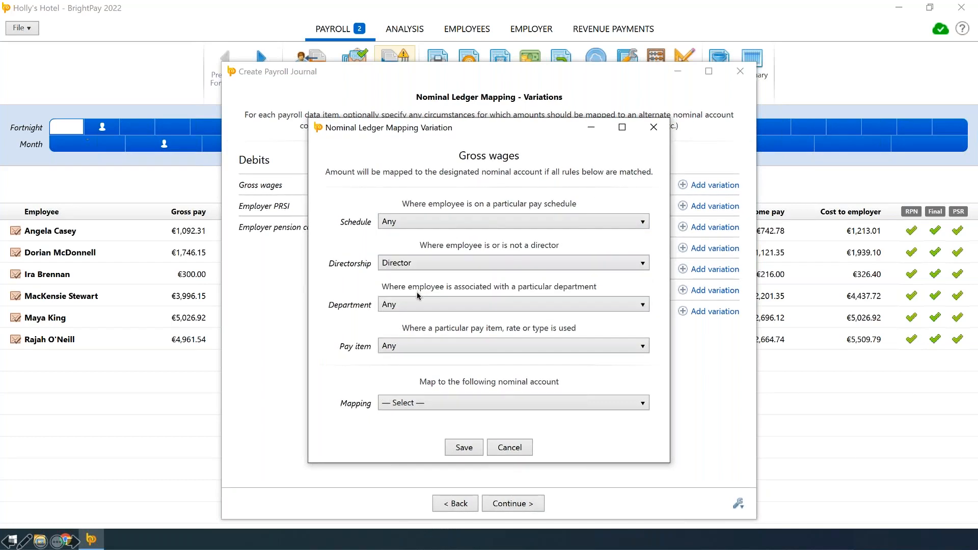
Keep the variation's department and pay item at Any, and save it mapped to 302 Directors salaries
left_click(417, 308)
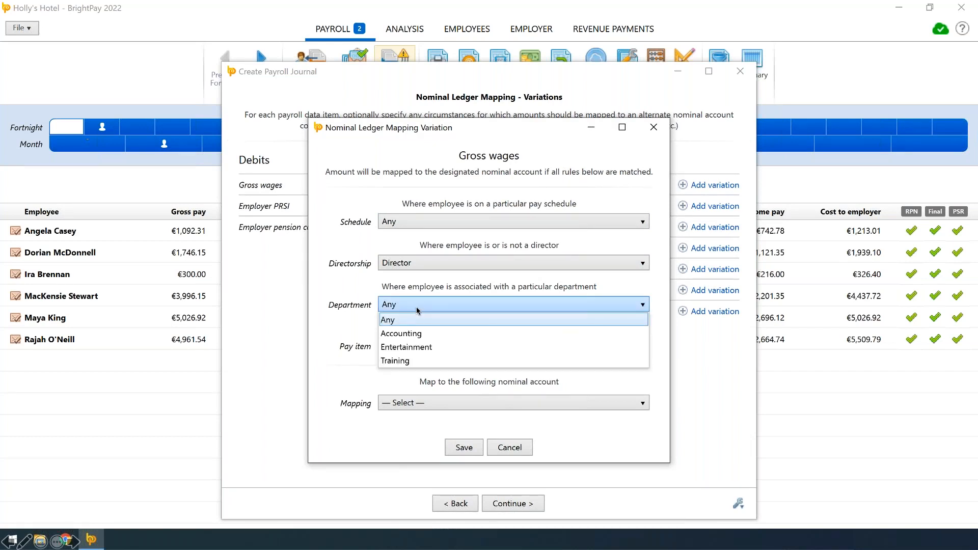
left_click(415, 321)
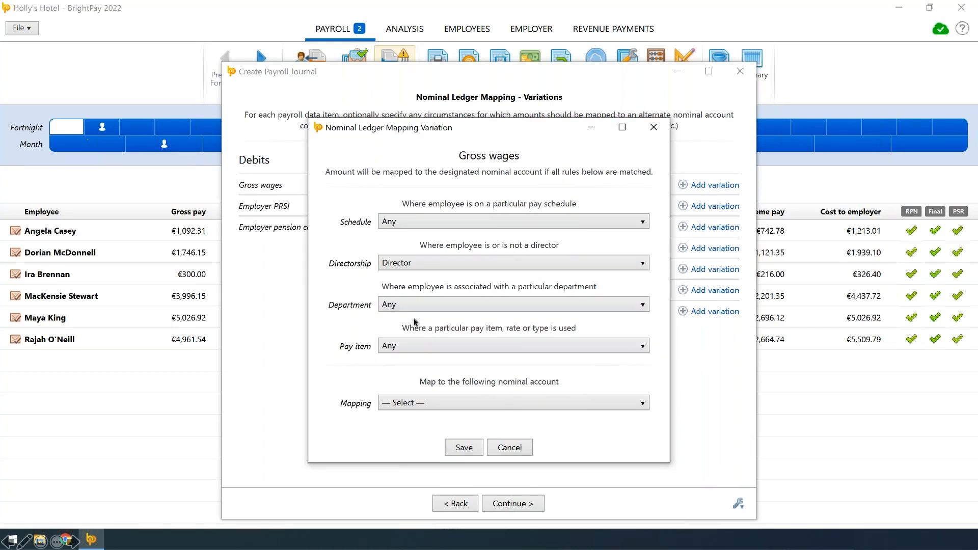
left_click(412, 346)
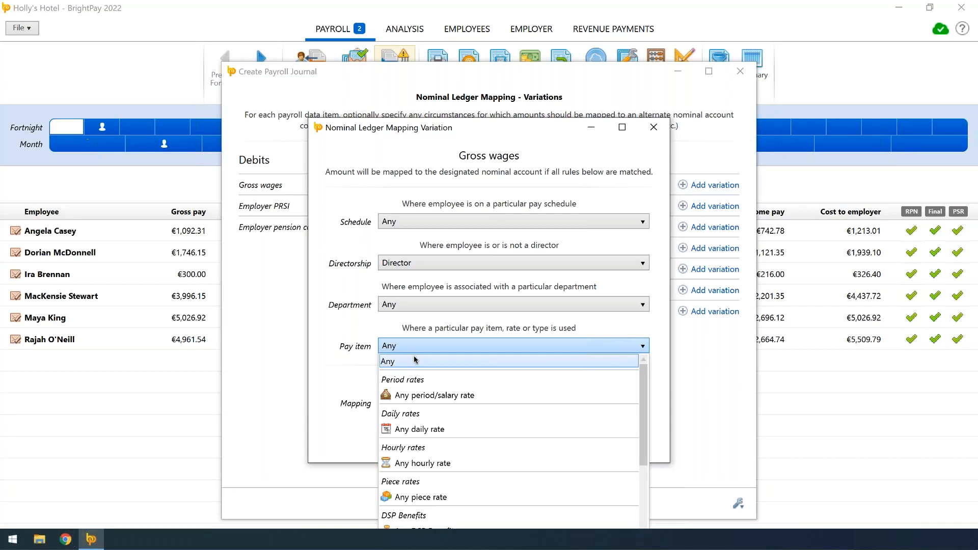
left_click(416, 360)
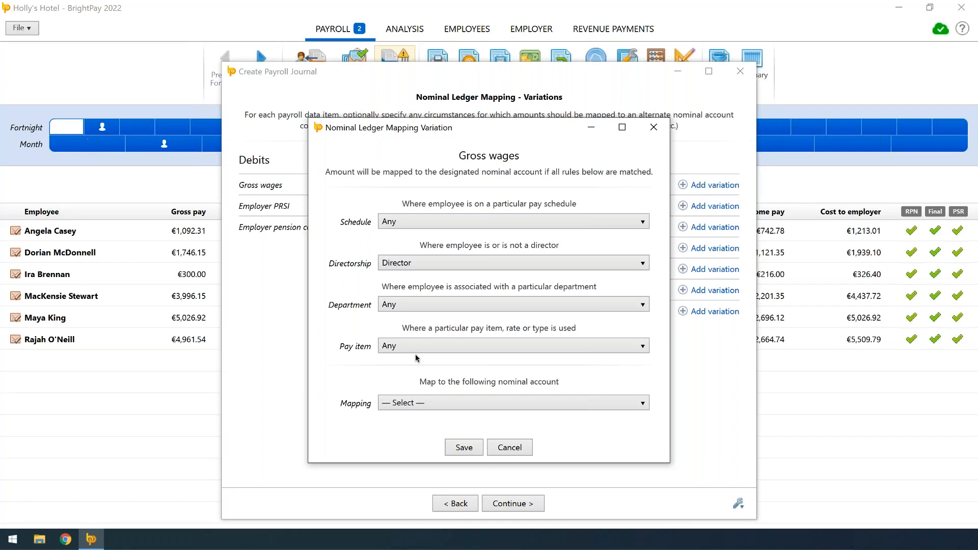
left_click(438, 402)
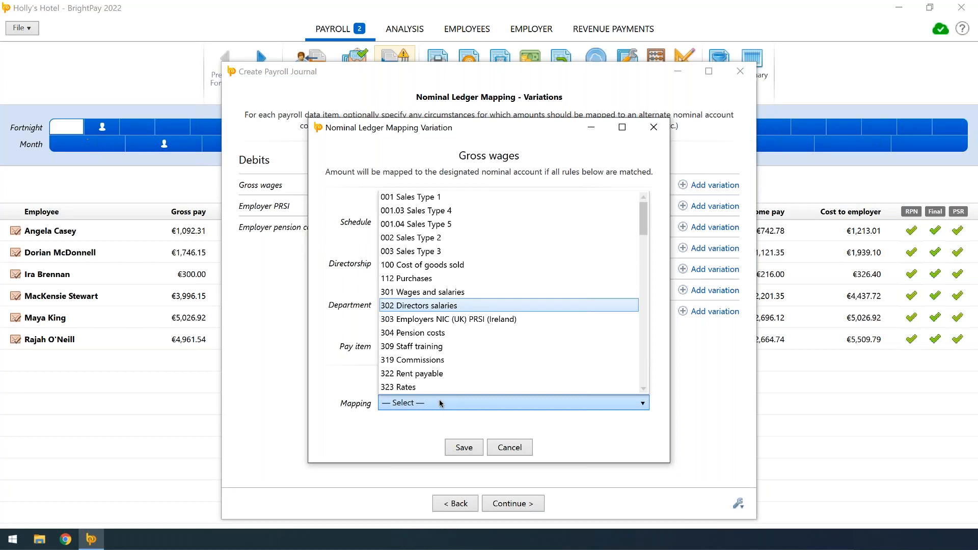
left_click(439, 400)
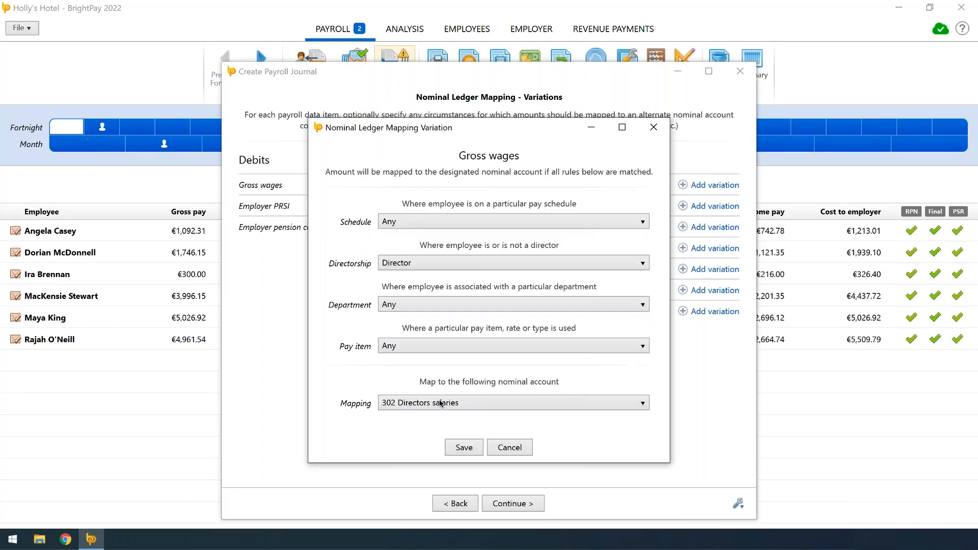
left_click(463, 446)
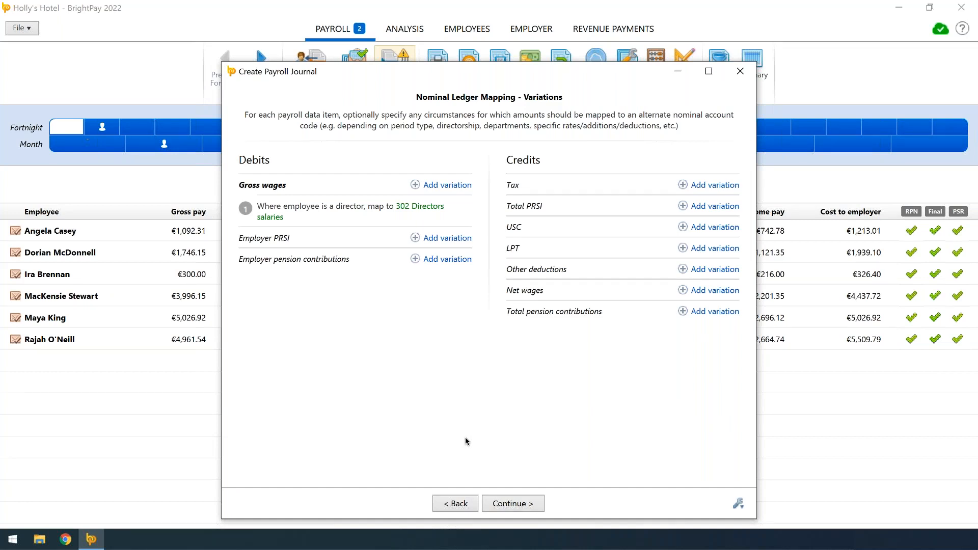
Generate and send the payroll journal to Surf Accounts, closing it without saving the nominal ledger mapping changes
left_click(515, 502)
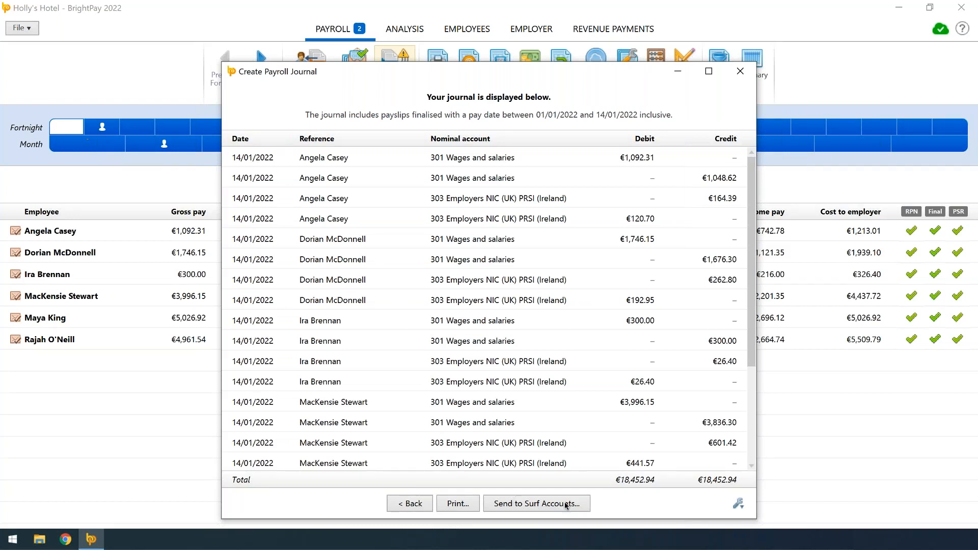
left_click(537, 503)
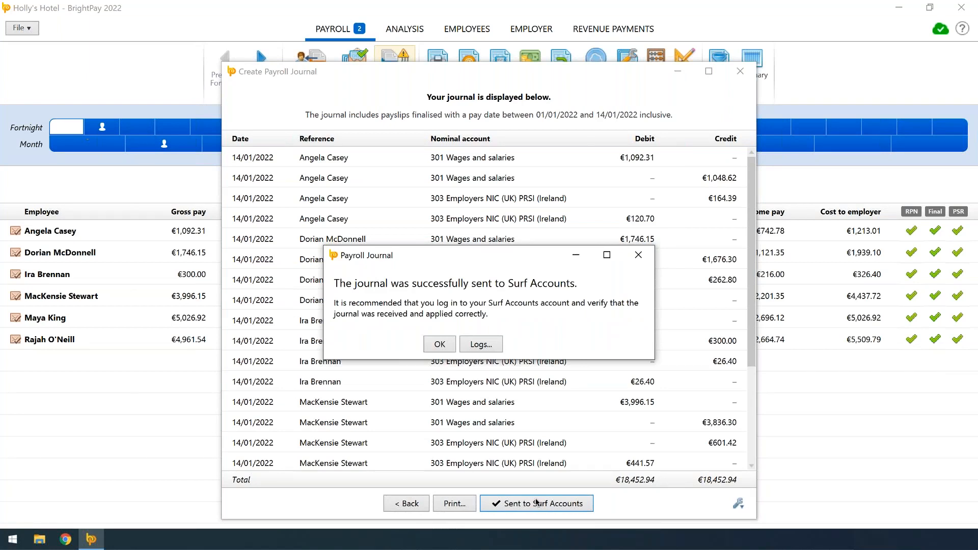
left_click(432, 344)
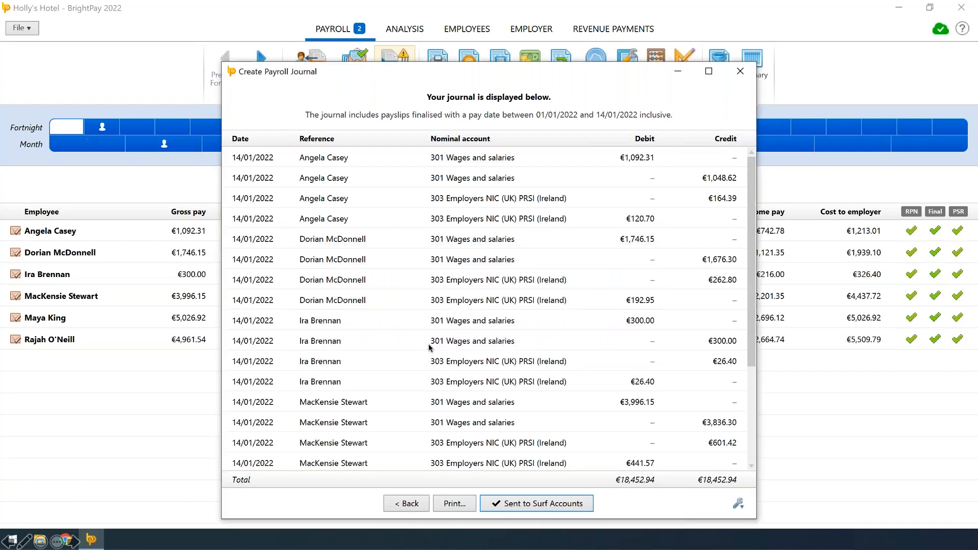
left_click(739, 71)
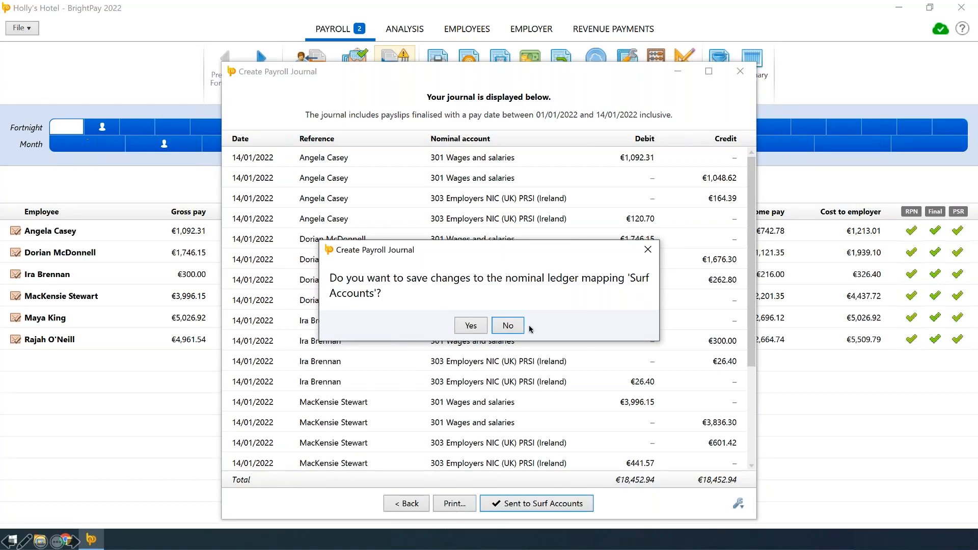
left_click(507, 326)
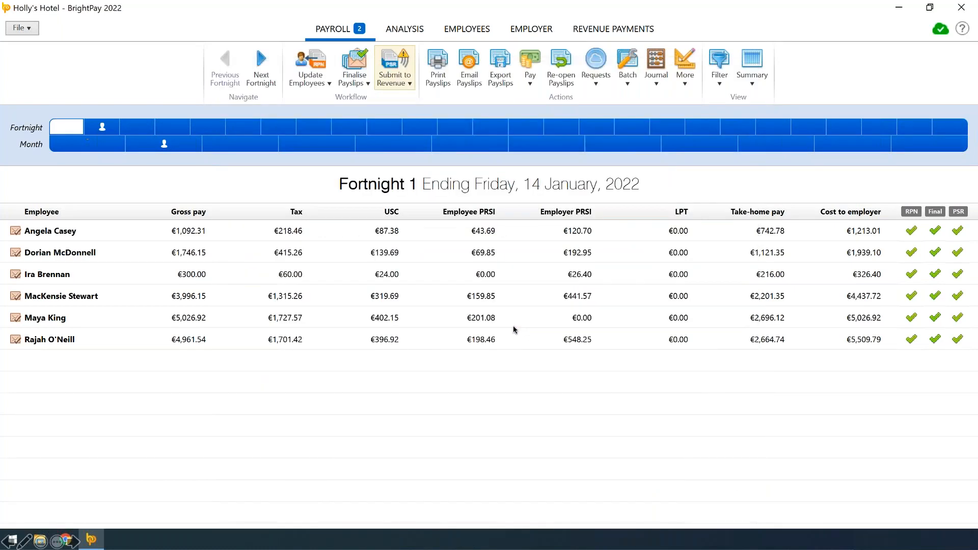
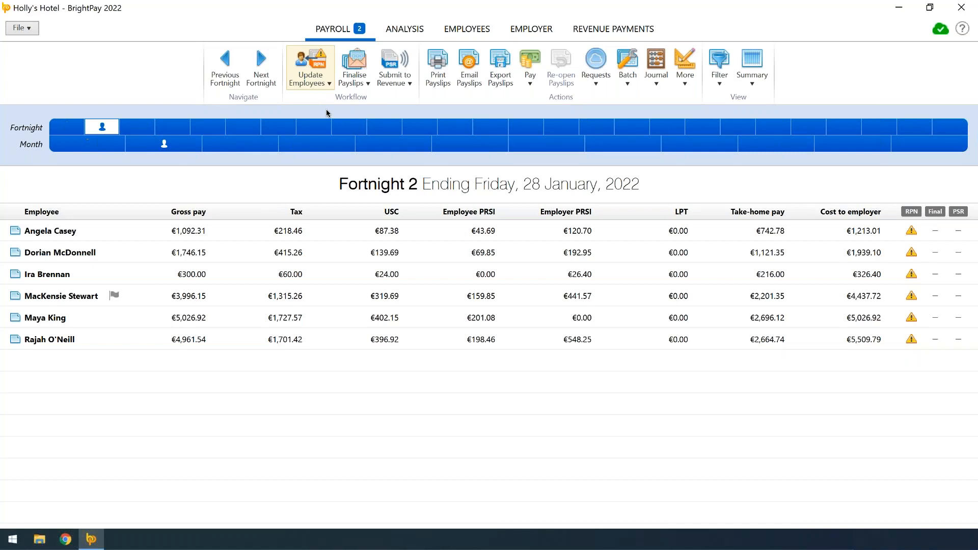
Update the employees with their latest RPNs for fortnight 2, ending 28 January 2022
left_click(315, 76)
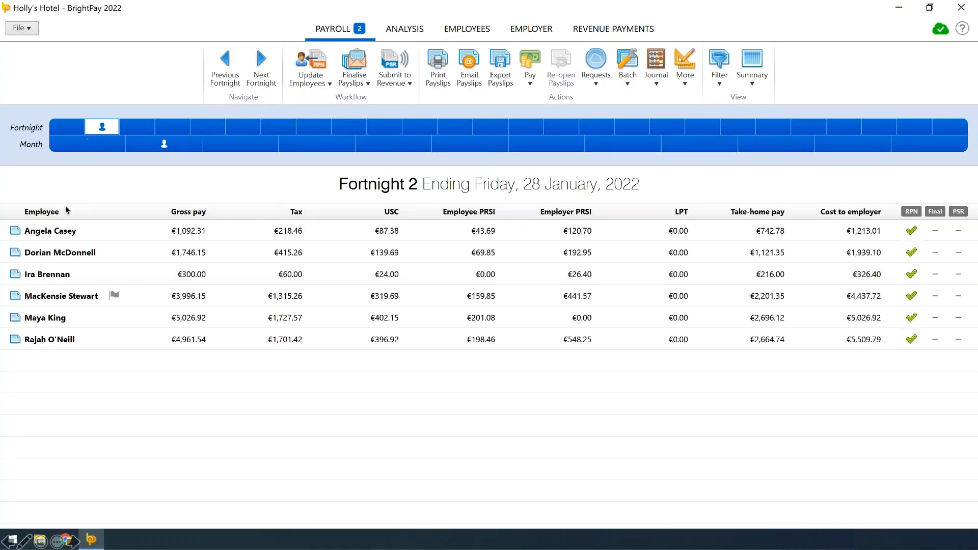
Review the first employee's payslip and its available pay types, additions and deductions, returning to the fortnight summary
left_click(54, 232)
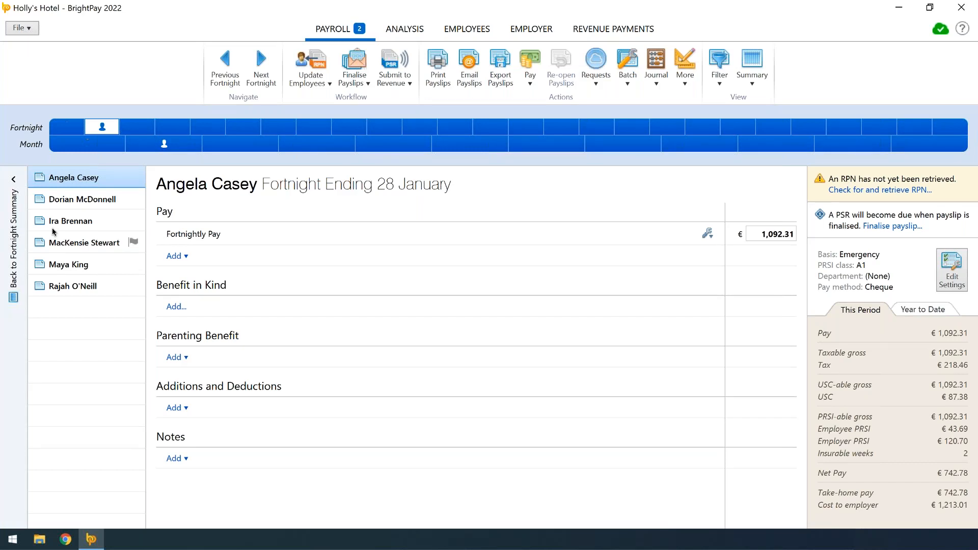
left_click(185, 257)
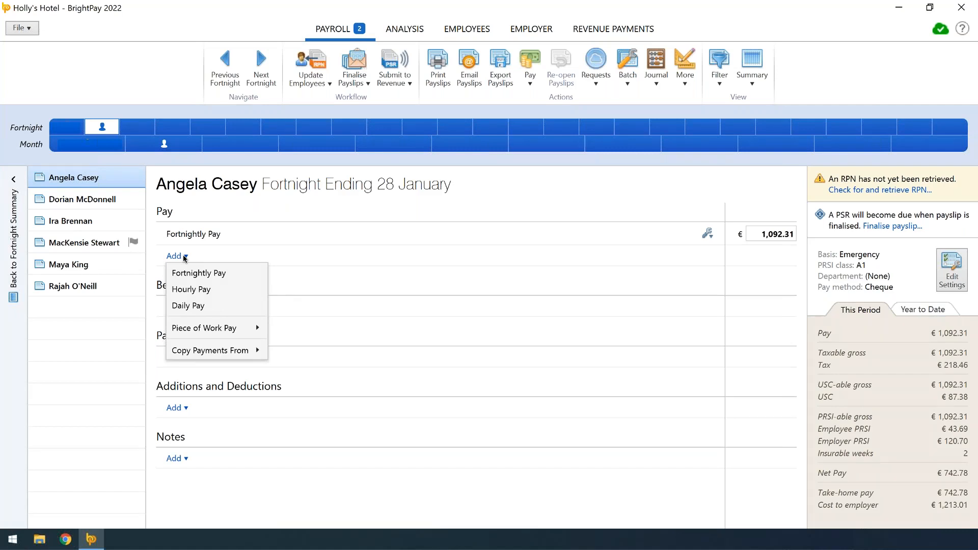
left_click(185, 258)
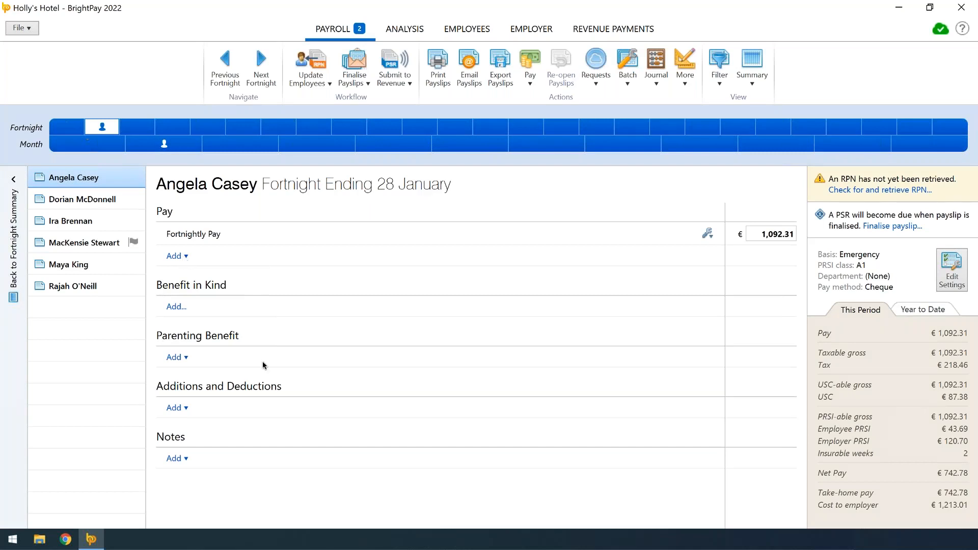
left_click(180, 408)
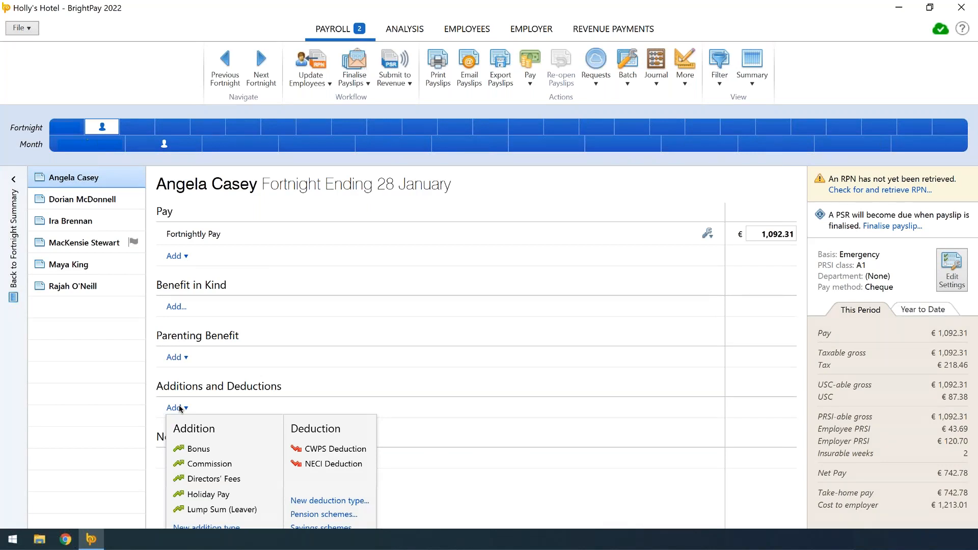
left_click(180, 407)
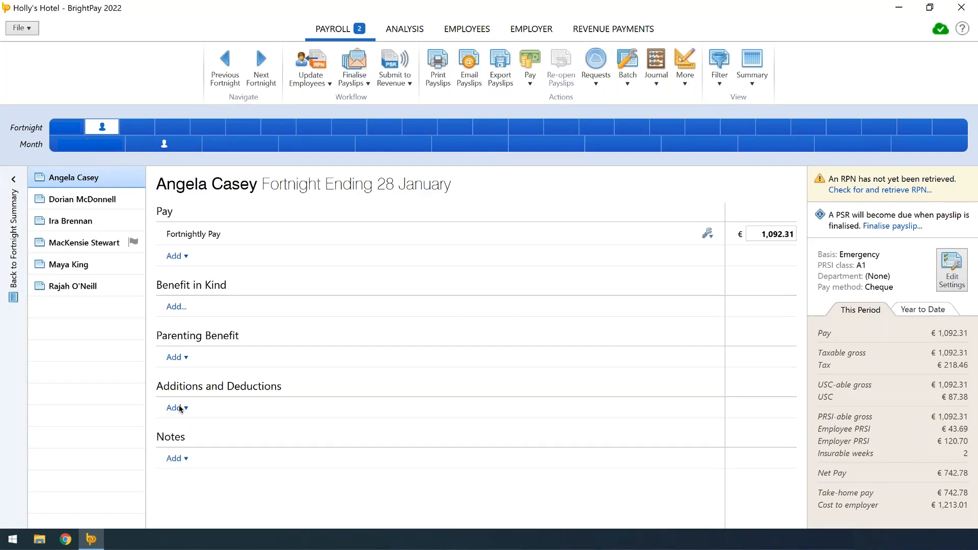
left_click(17, 254)
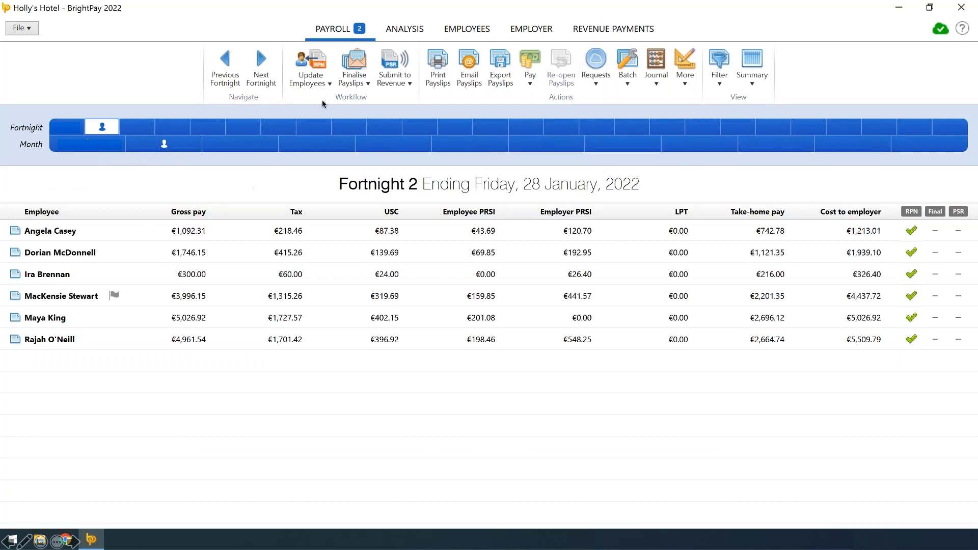
Finalise the payslips of all six employees for the fortnight ending 28 January 2022
left_click(353, 80)
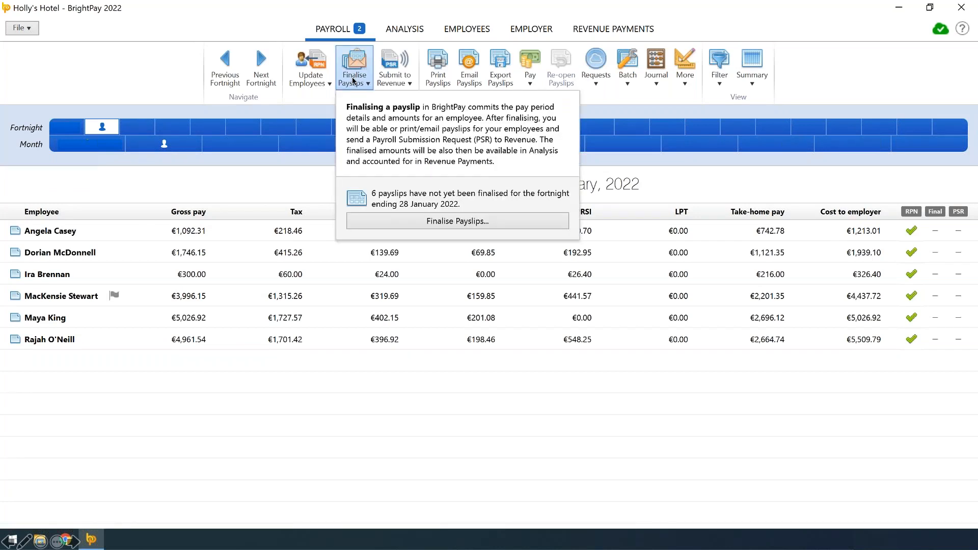
left_click(385, 224)
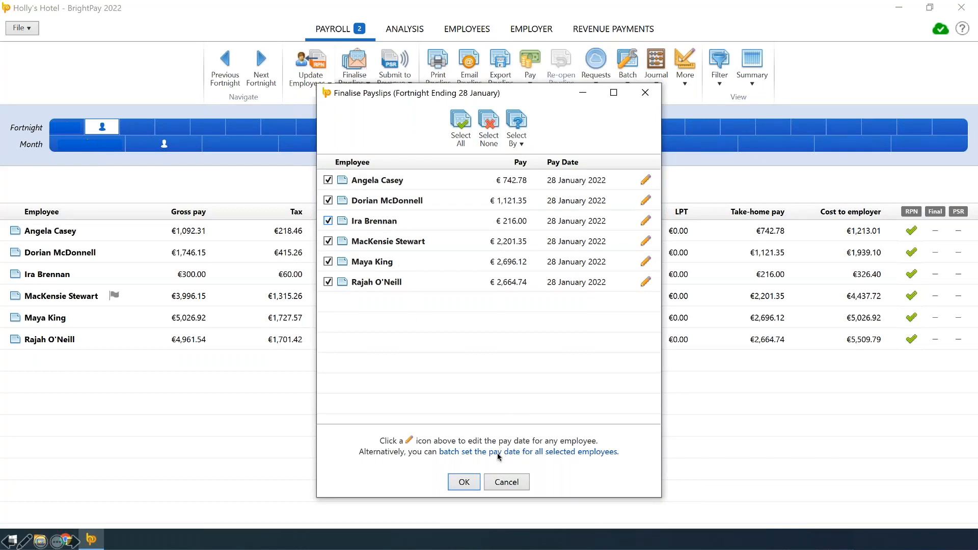
left_click(464, 481)
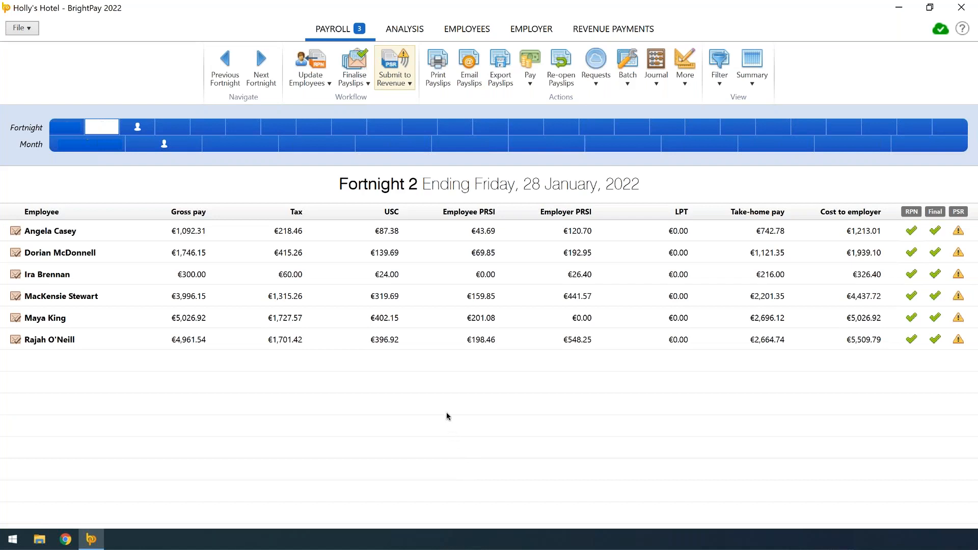
Submit the Payroll Submission Request to Revenue for all six employees for the fortnight ending 28 January 2022
left_click(391, 85)
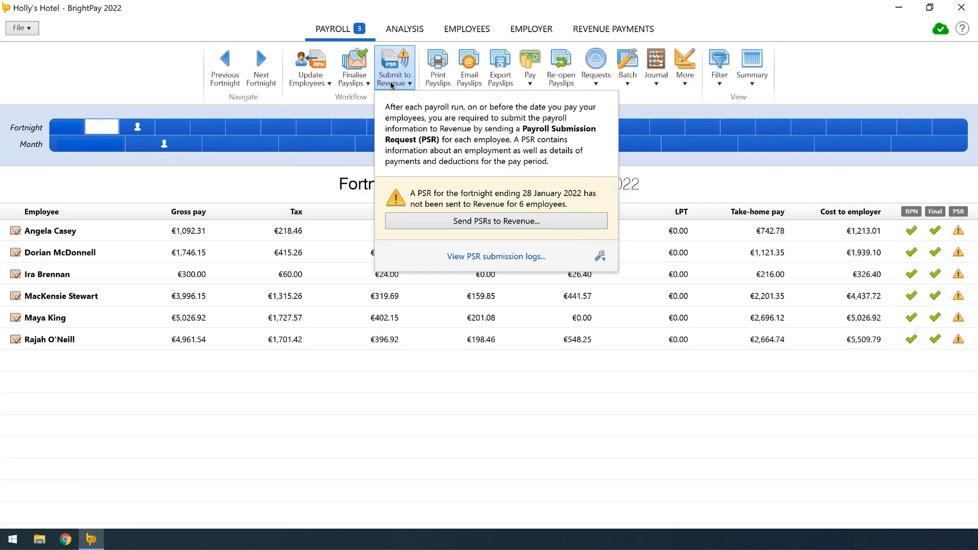
left_click(529, 222)
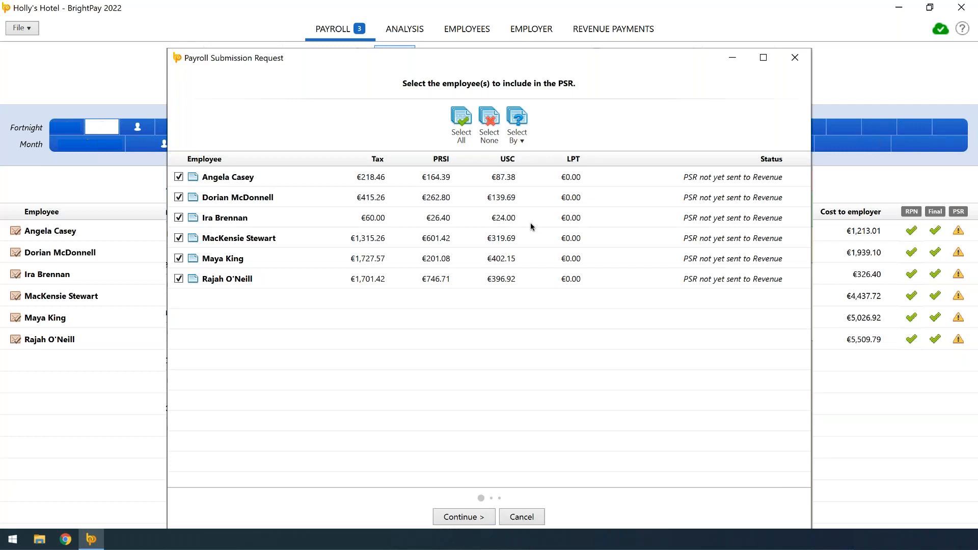
left_click(456, 519)
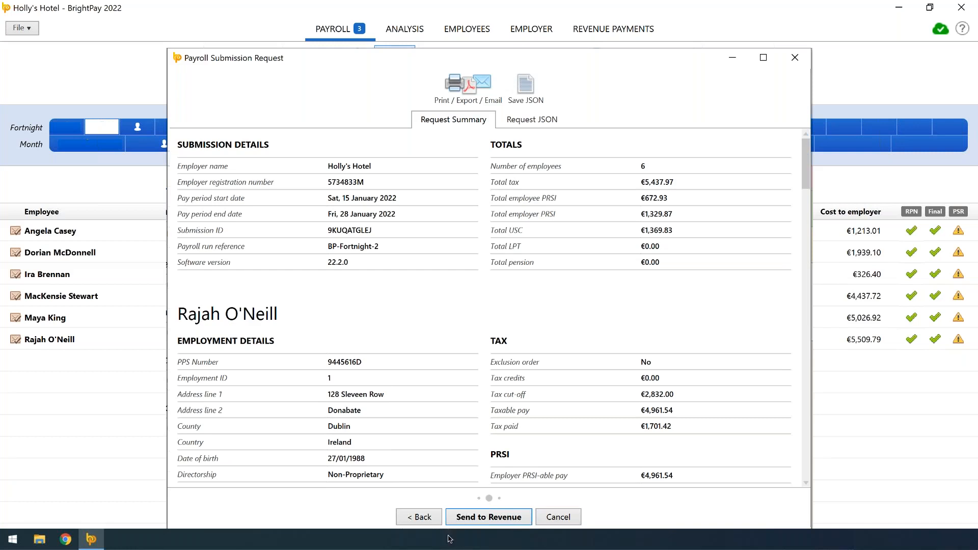
left_click(487, 518)
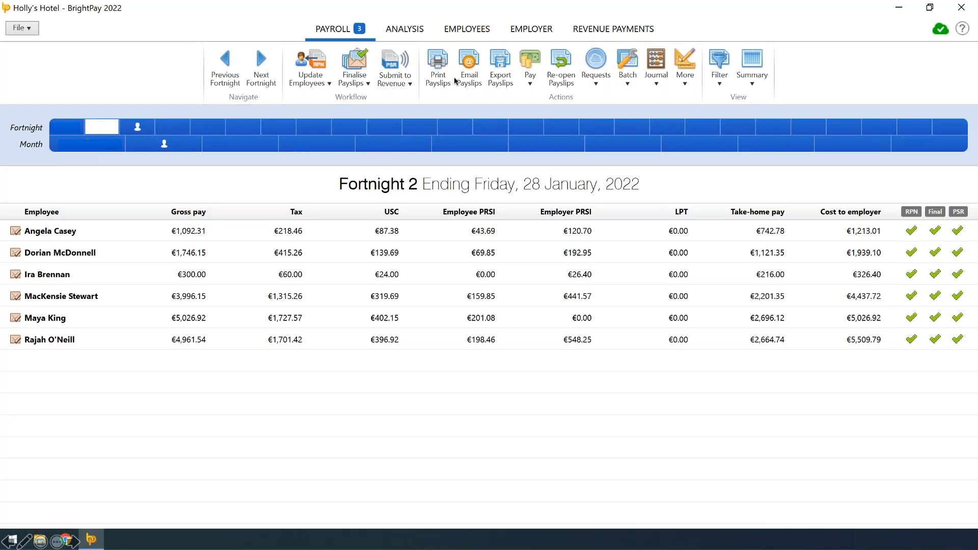
Send a Modulr payment request for all six employees' salaries from the Main Euro account, with payment date 11 February 2022
left_click(530, 84)
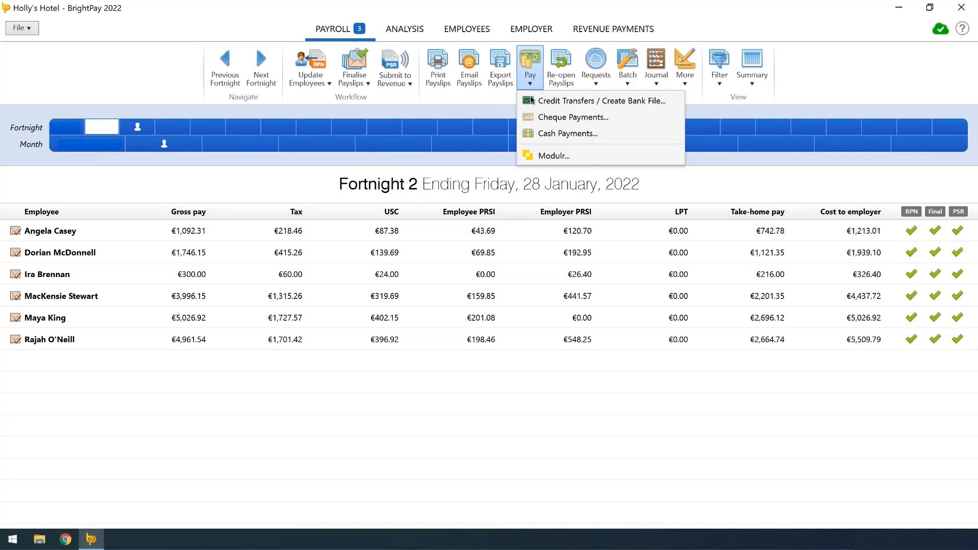
left_click(545, 154)
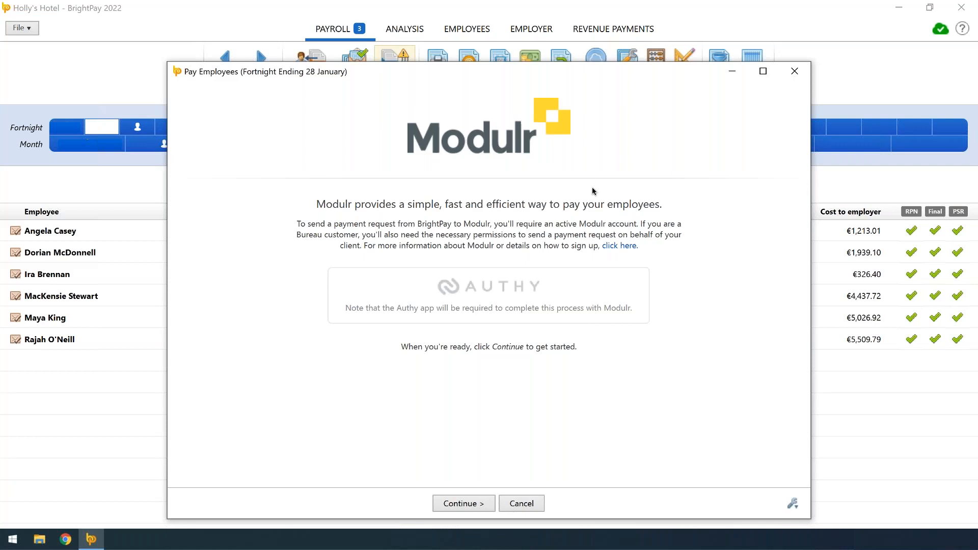
left_click(477, 504)
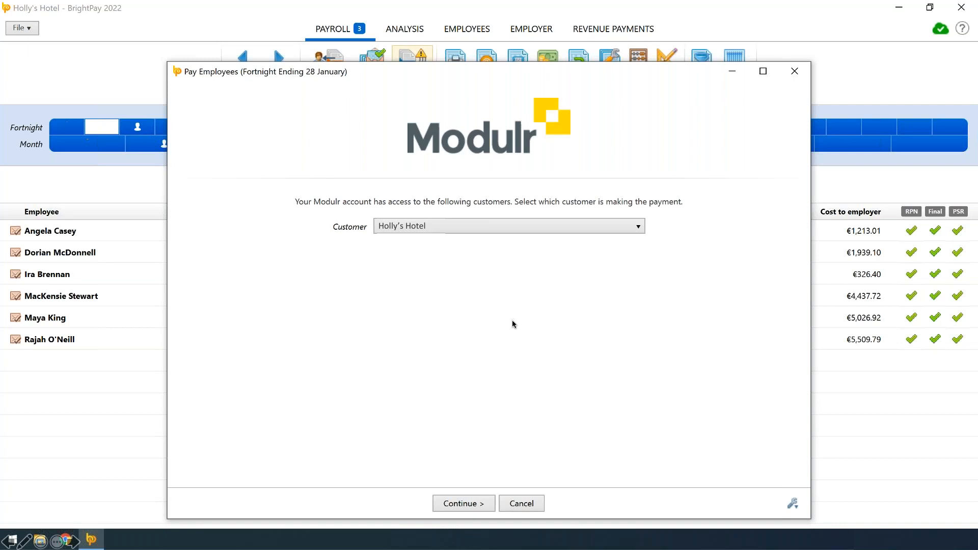
left_click(468, 503)
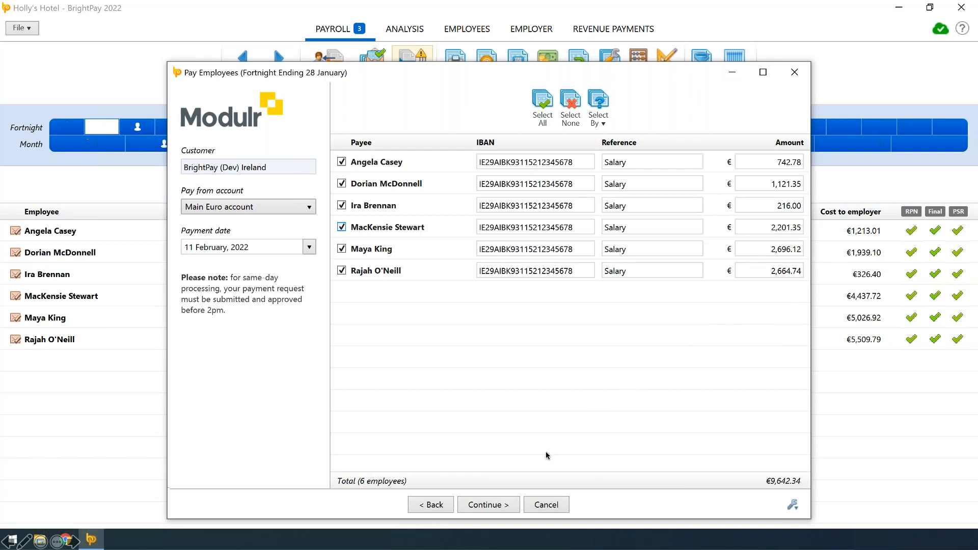
left_click(498, 503)
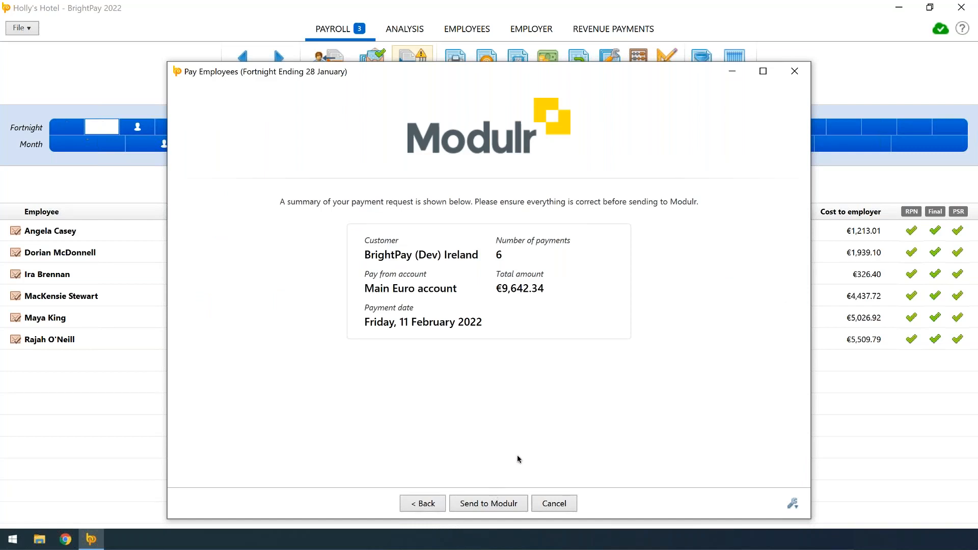
left_click(487, 505)
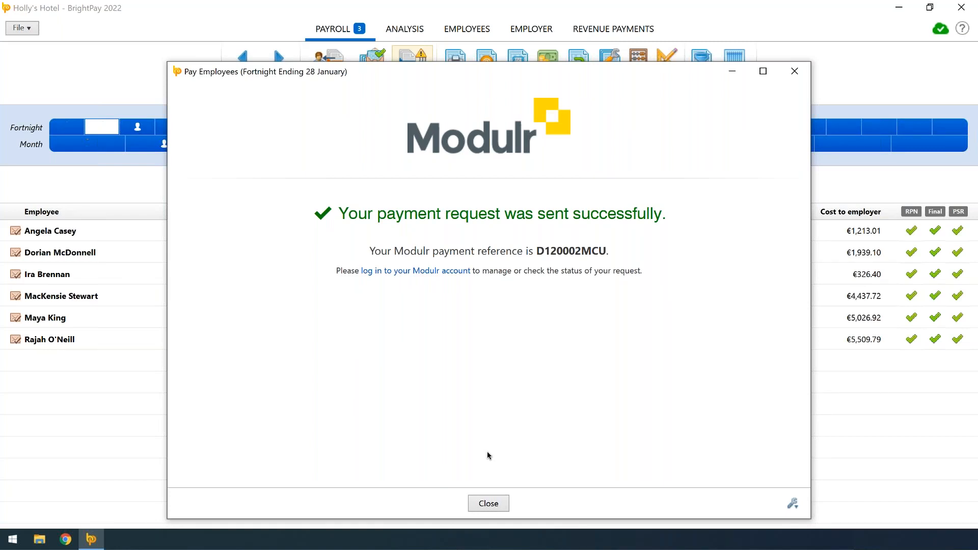
left_click(489, 504)
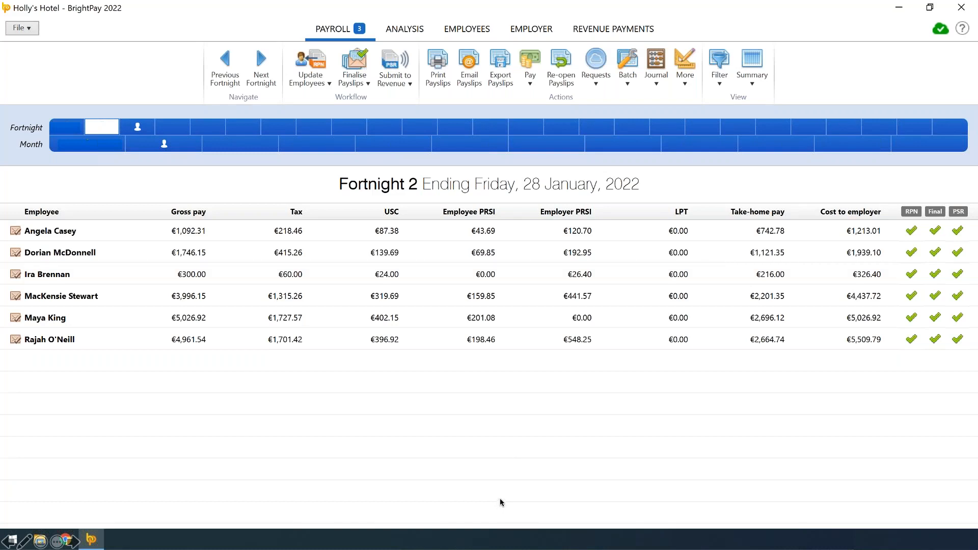
Review the fortnight 2 payroll summary report and the finalised monthly totals of the Revenue payments
left_click(406, 34)
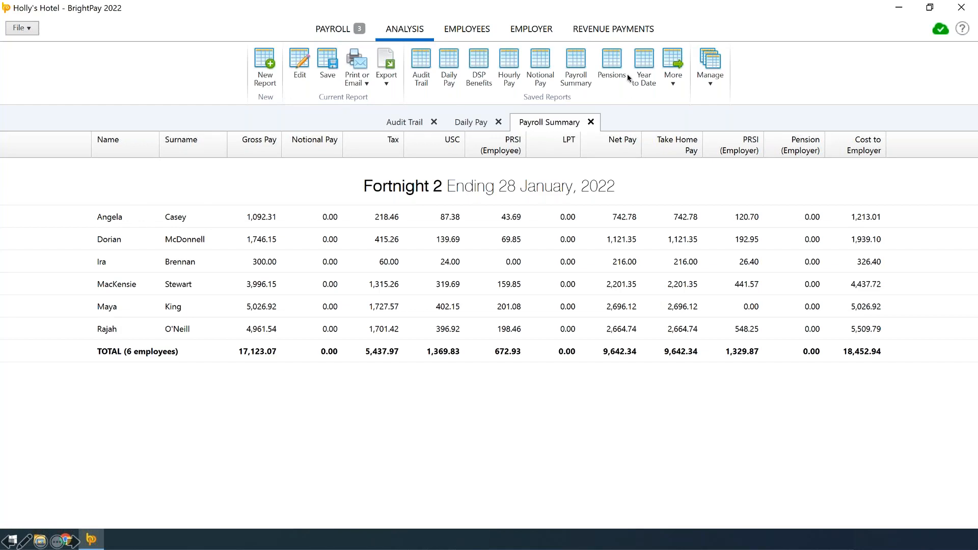
left_click(622, 32)
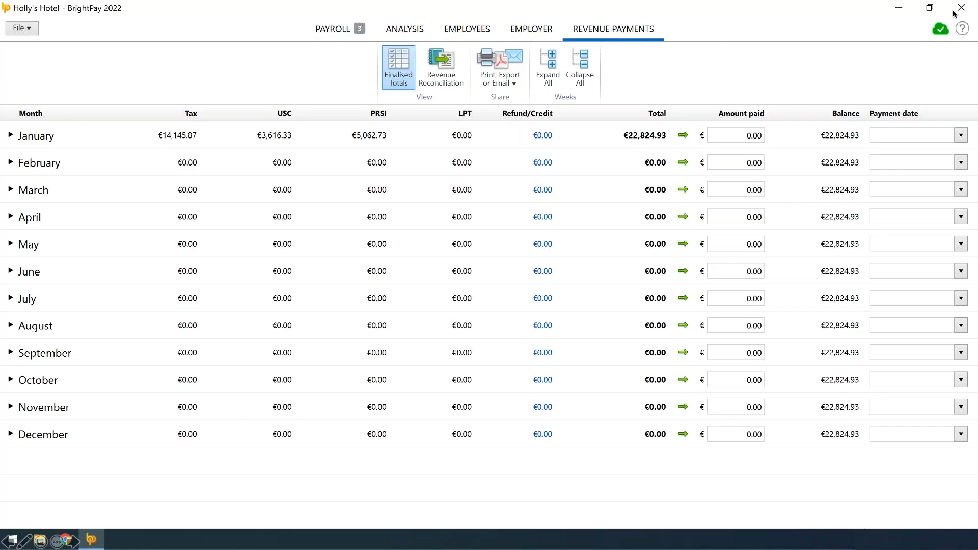
Switch to the BrightPay Connect employer dashboard and review its employees, reports, documents and settings
left_click(940, 29)
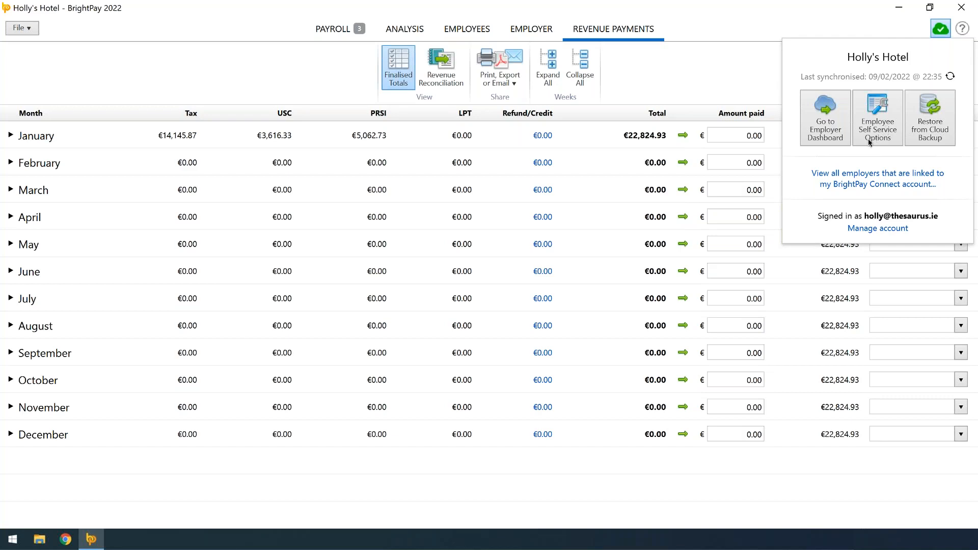
left_click(835, 131)
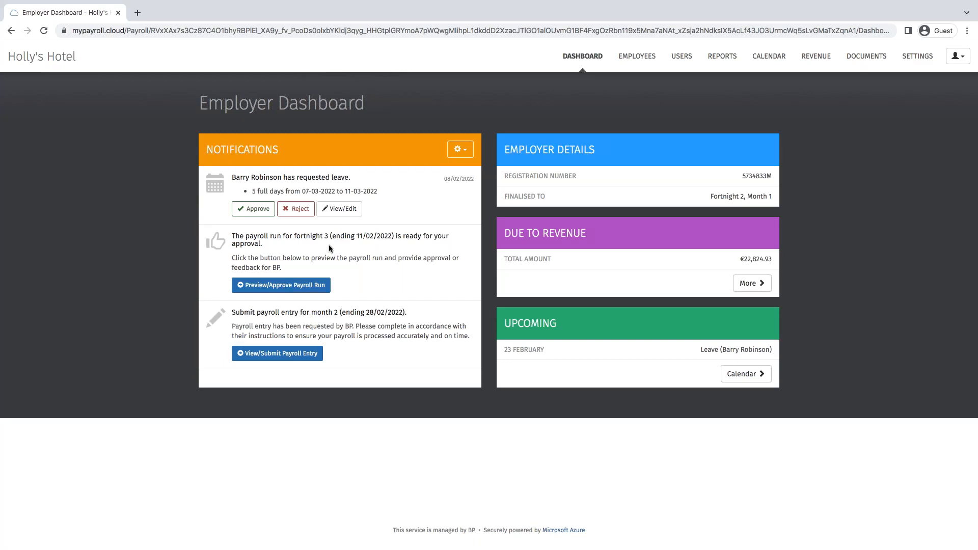
left_click(632, 53)
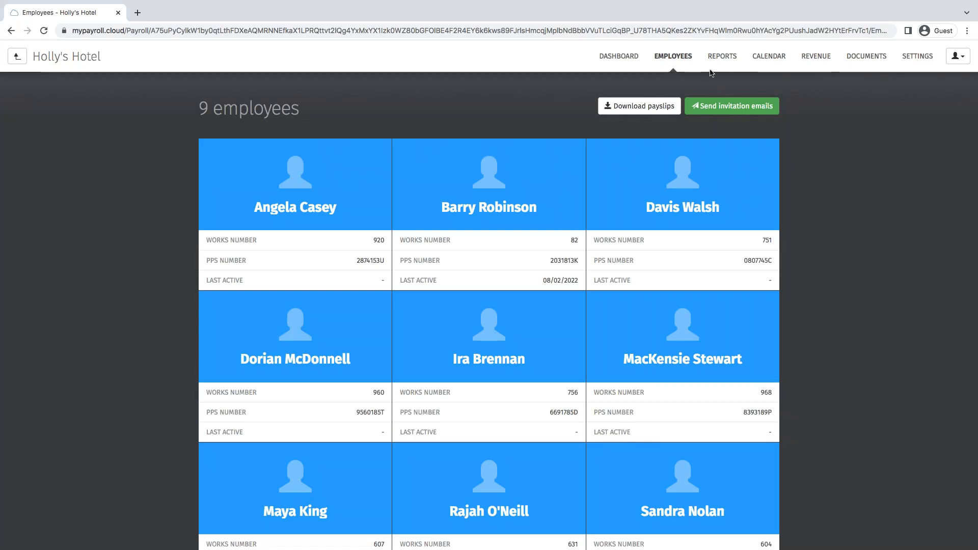
left_click(722, 56)
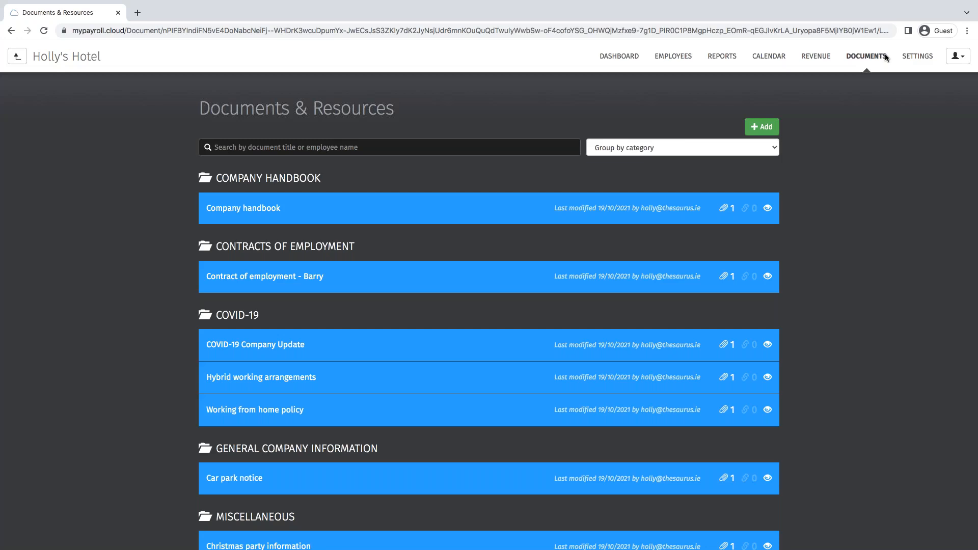
left_click(938, 52)
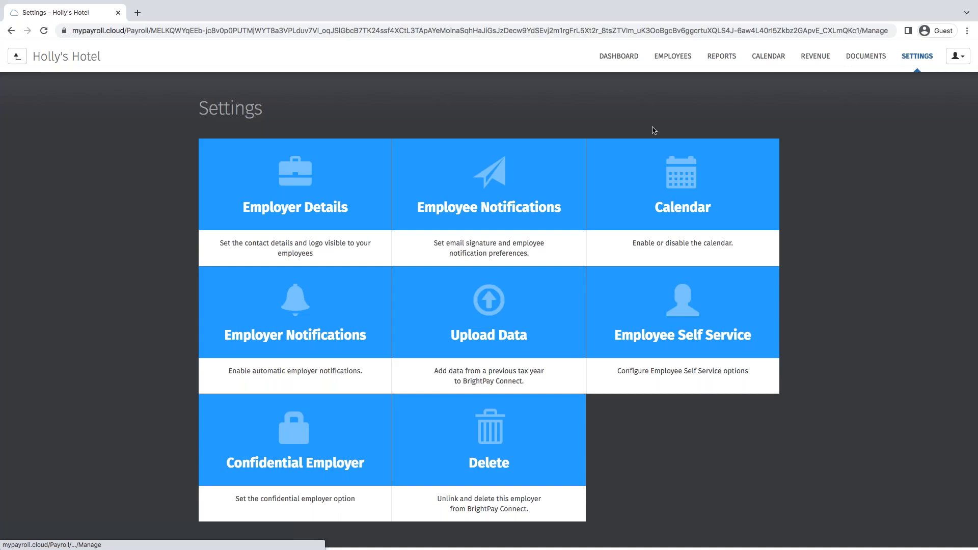
Log out of the employer account and sign in to the Holly's Hotel employee portal
left_click(957, 56)
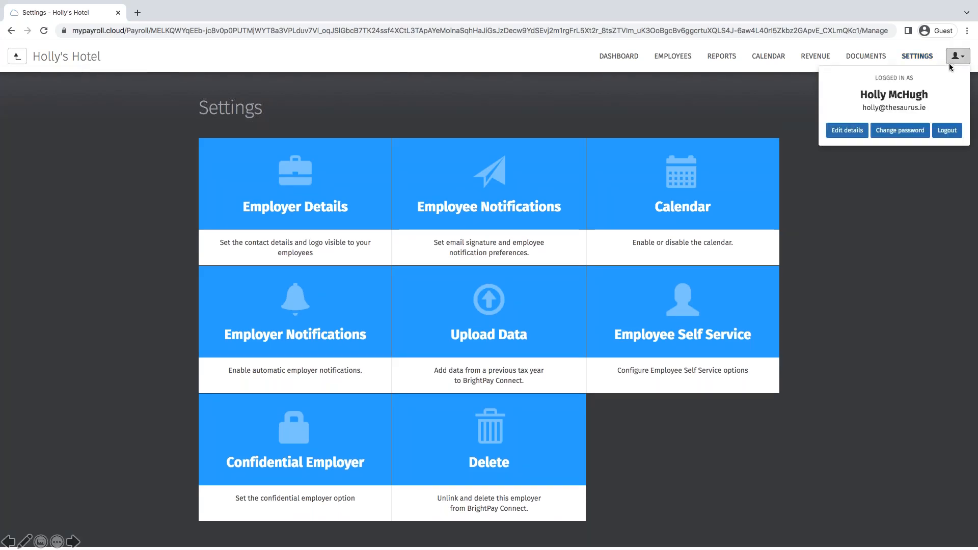
left_click(947, 131)
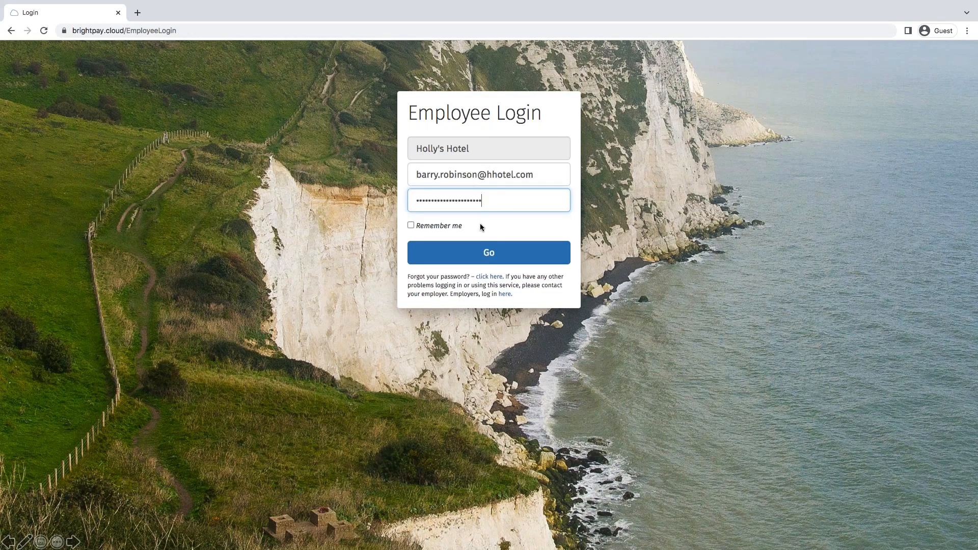
left_click(474, 250)
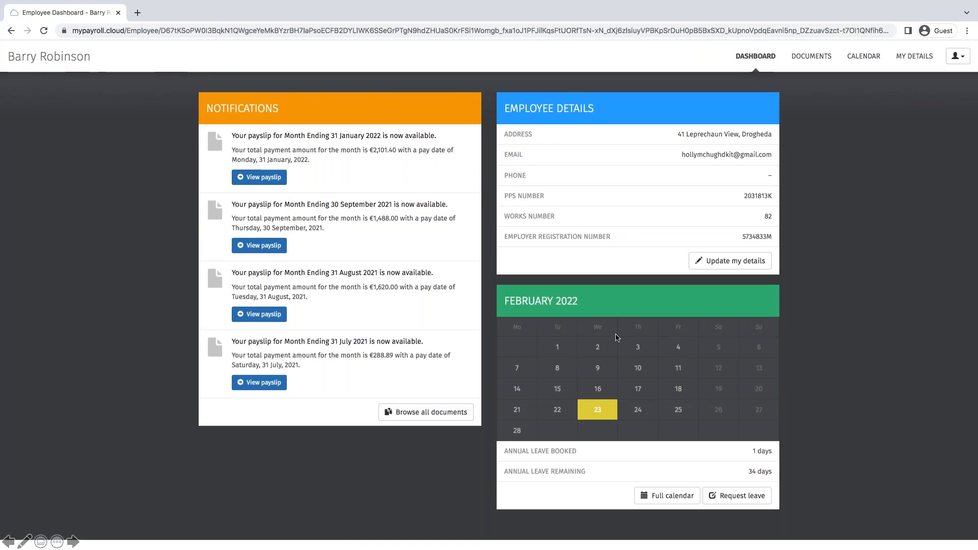
Examine the employee's payroll documents, including the payslip for the month ending 31 January 2022, and the HR documents and resources
left_click(808, 60)
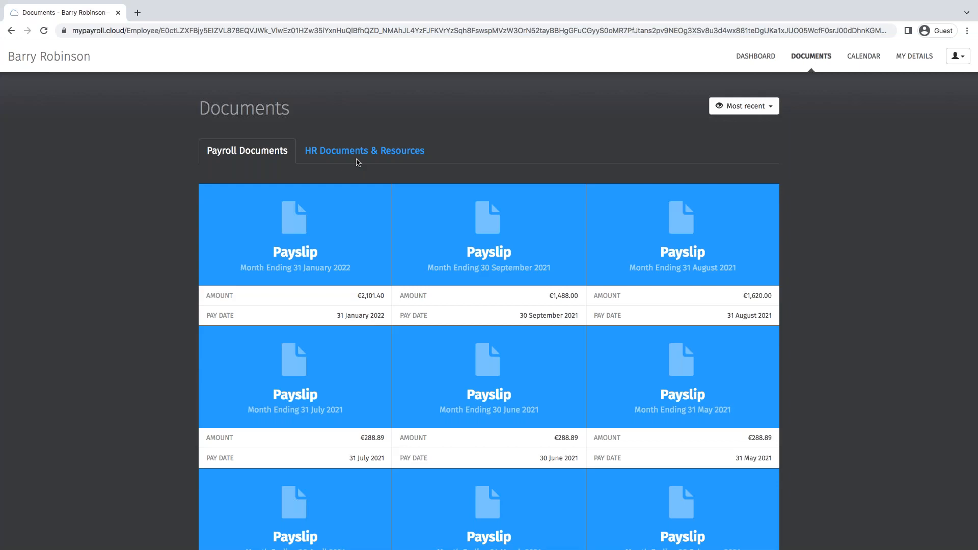
left_click(308, 261)
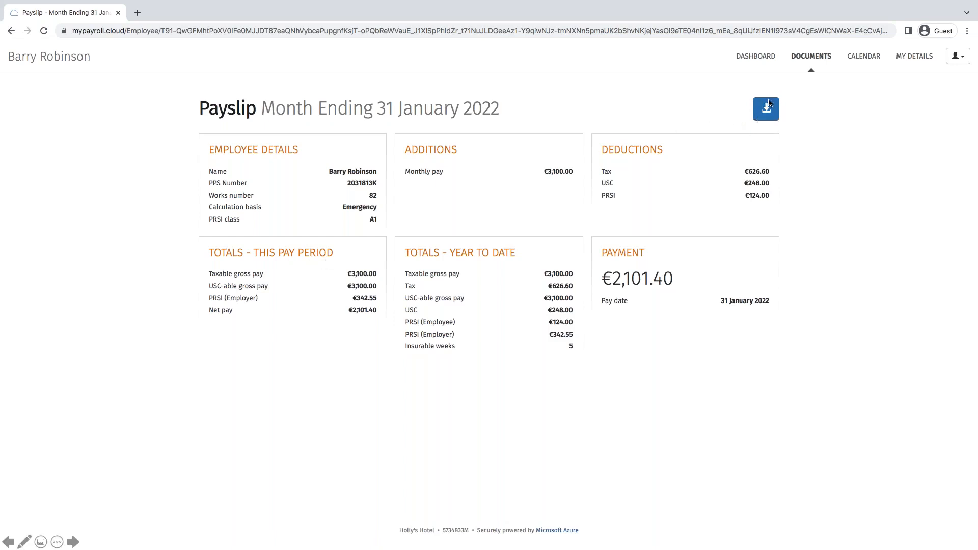
left_click(807, 57)
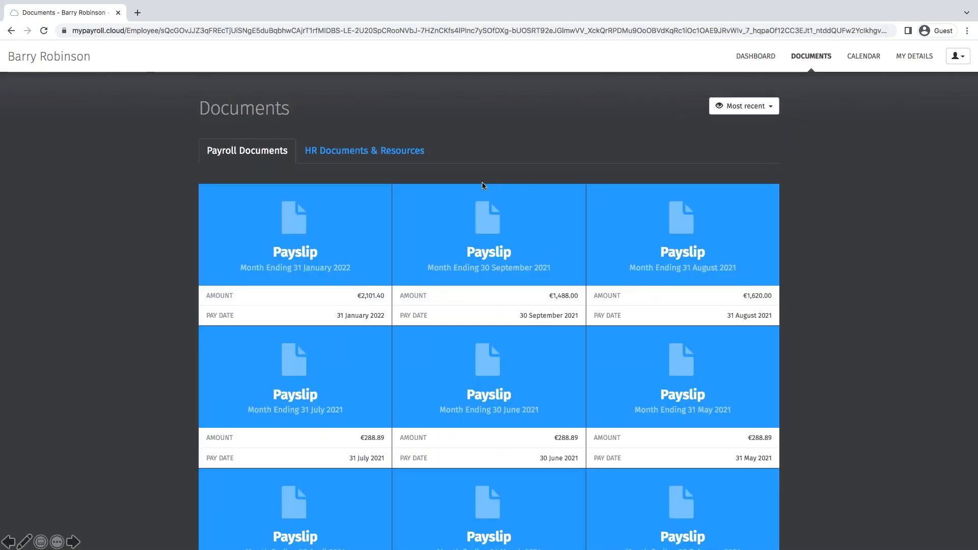
left_click(393, 161)
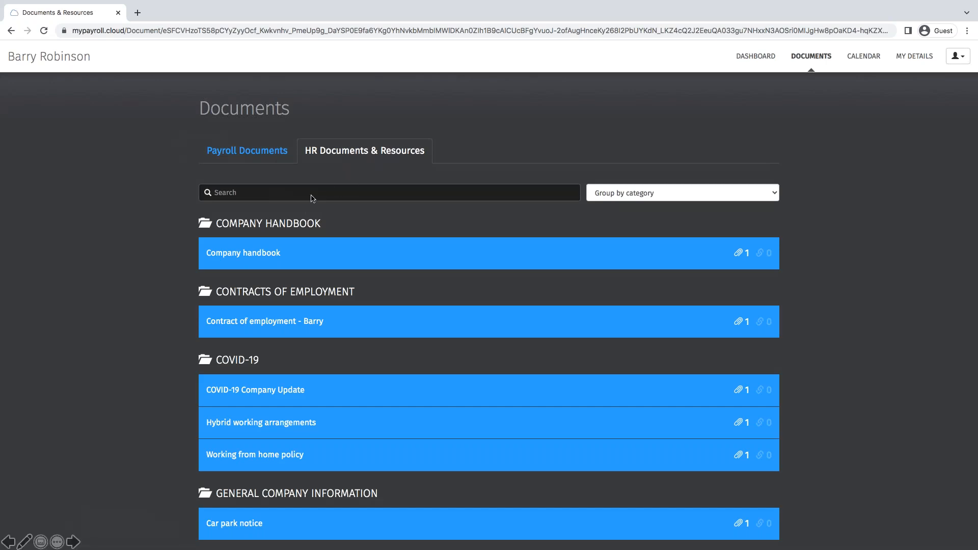
Look over the employee's 2022 leave calendar and the personal details held on file
left_click(863, 56)
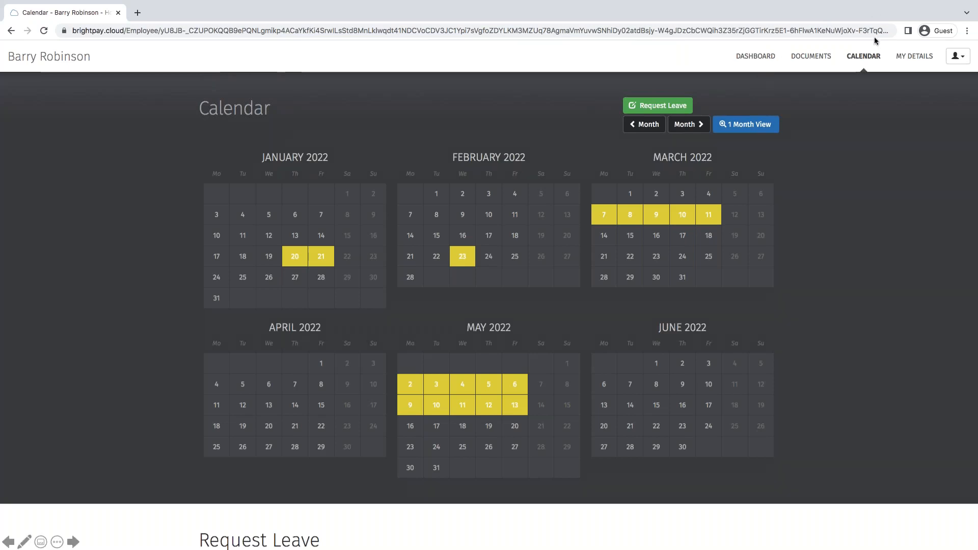
left_click(898, 60)
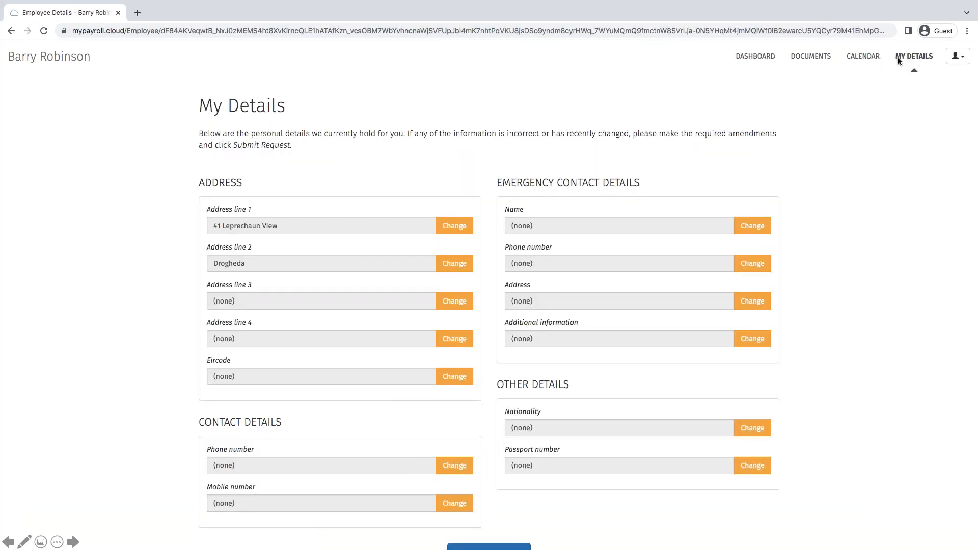
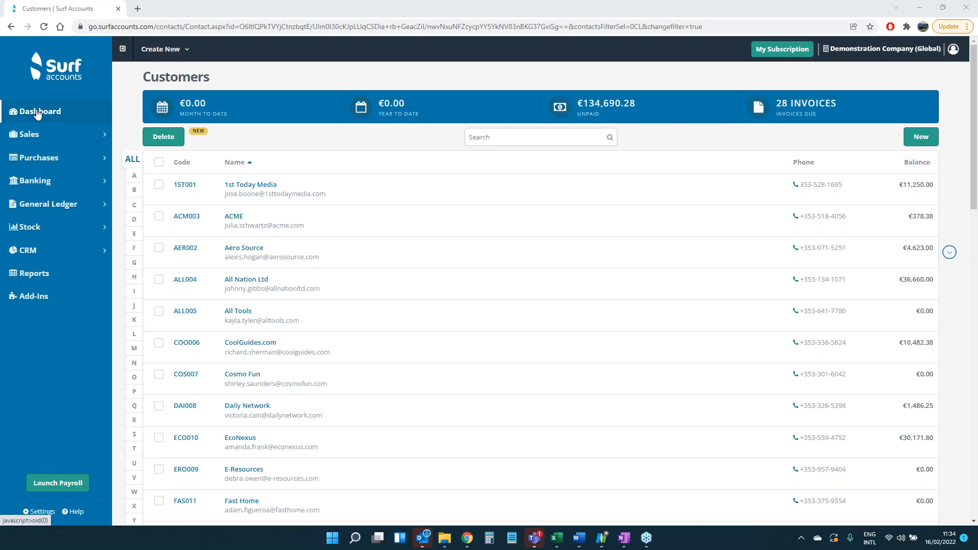
Examine the options available in the Sales, Purchases, Banking and General Ledger sections
left_click(61, 136)
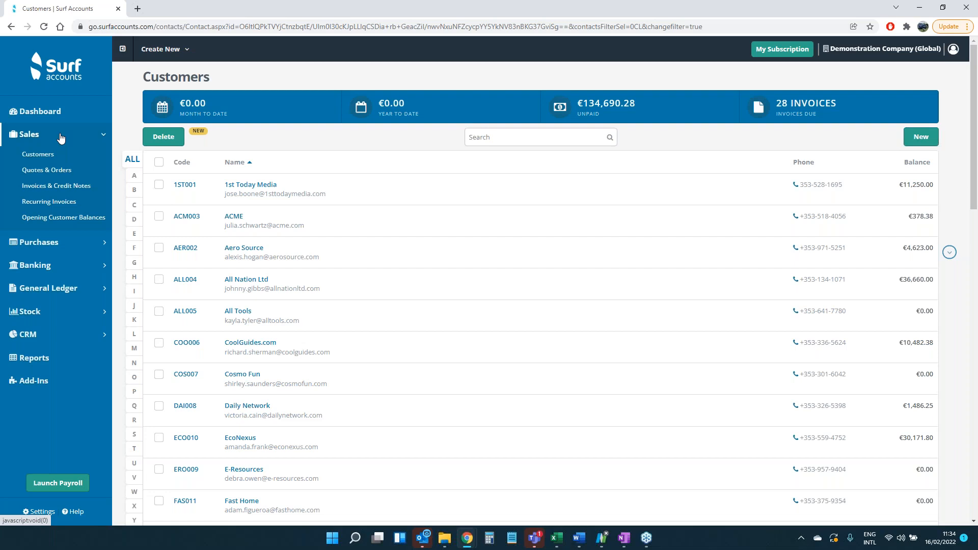
left_click(61, 137)
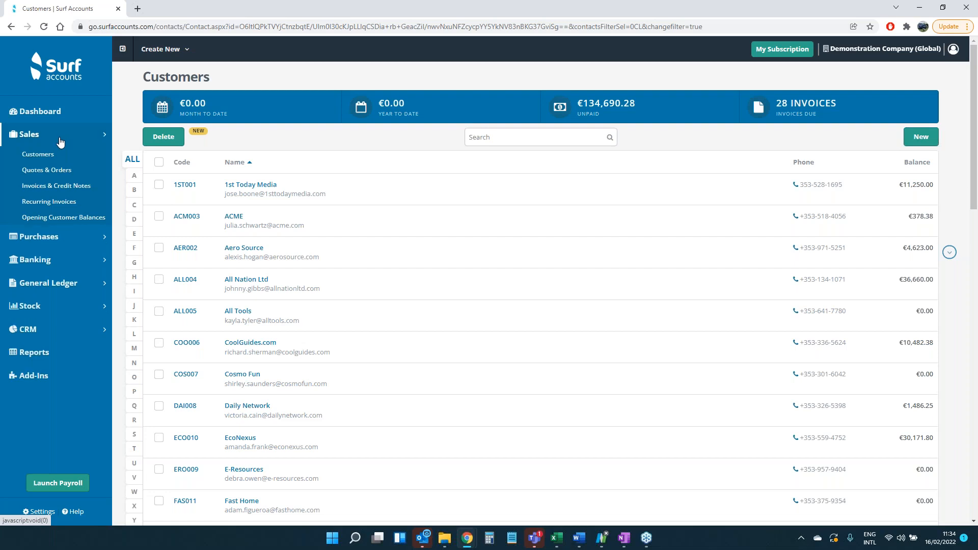
left_click(36, 160)
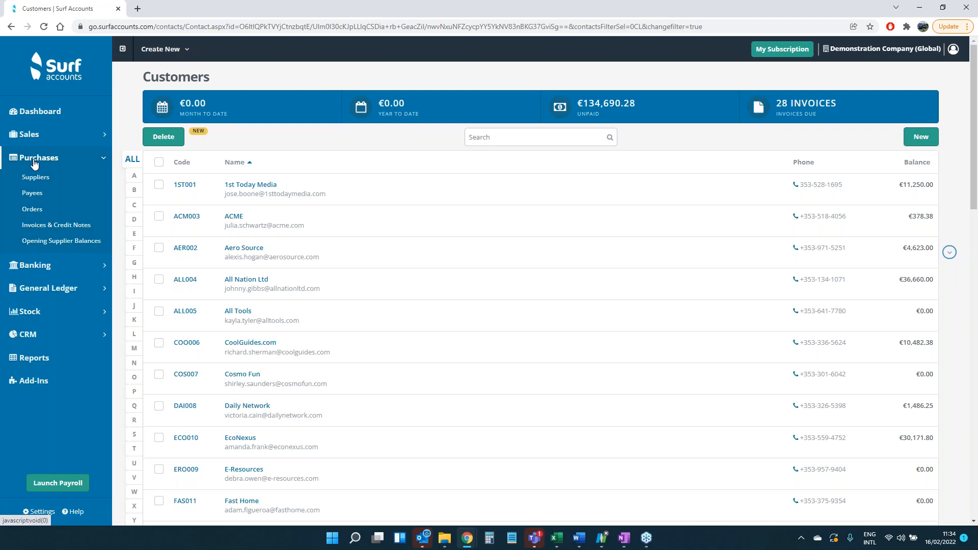
left_click(34, 161)
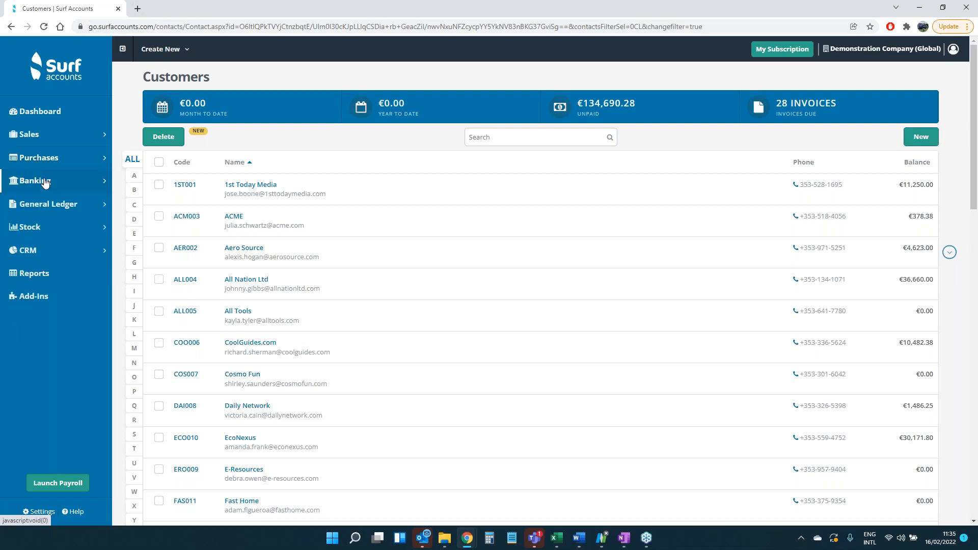
left_click(44, 181)
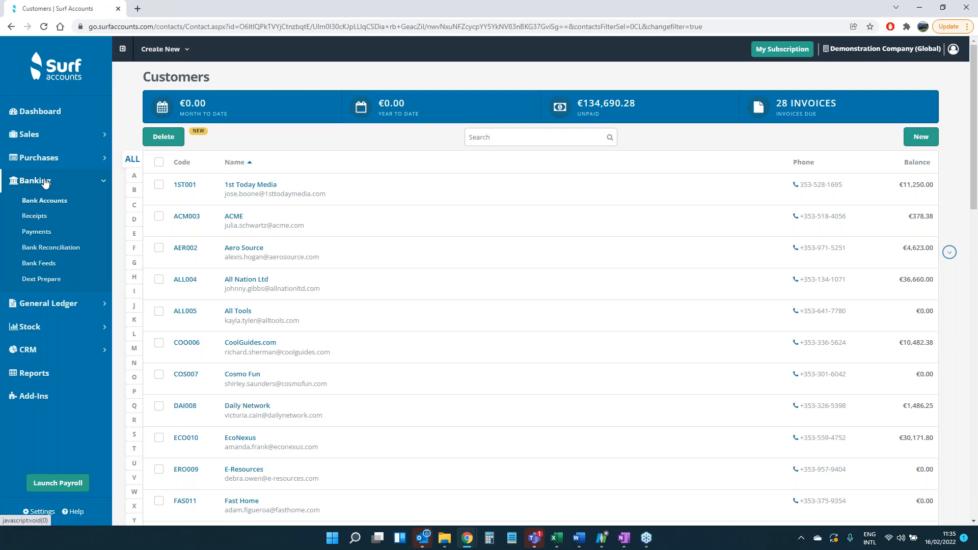
left_click(45, 181)
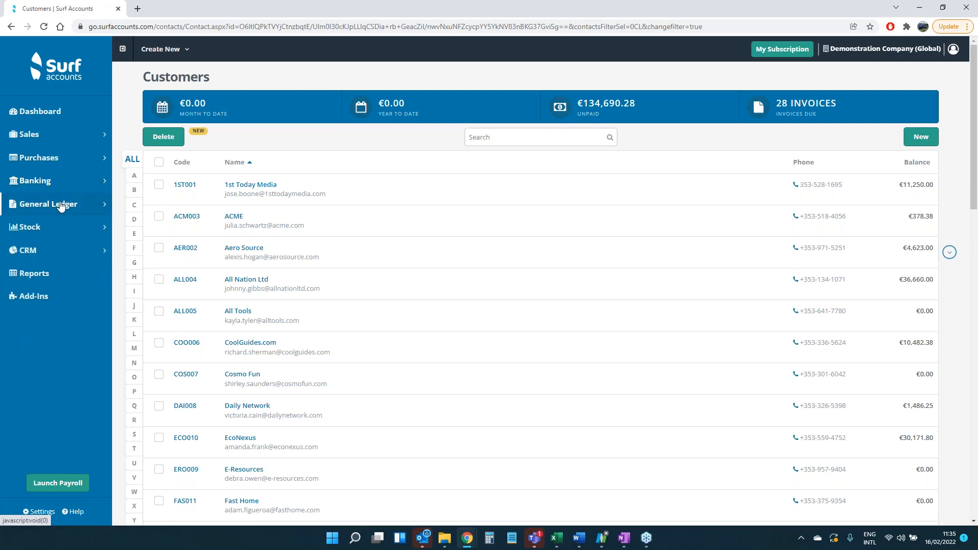
left_click(60, 204)
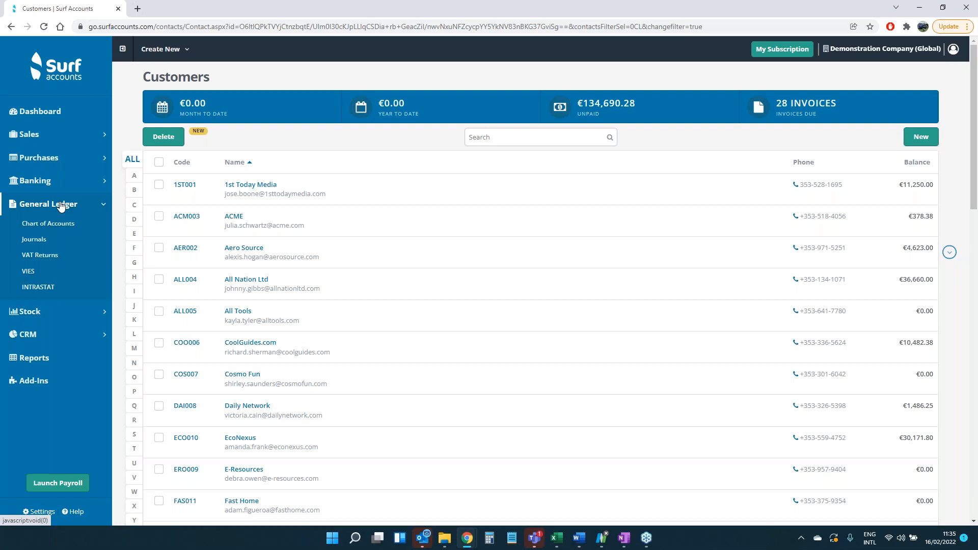
left_click(61, 204)
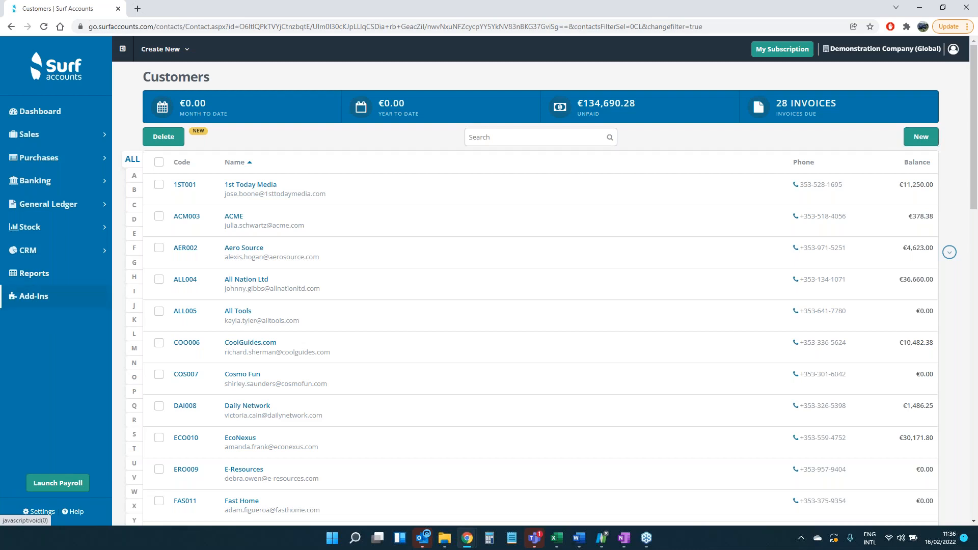
Open the sales invoices and credit notes list and look through the current invoices
left_click(34, 133)
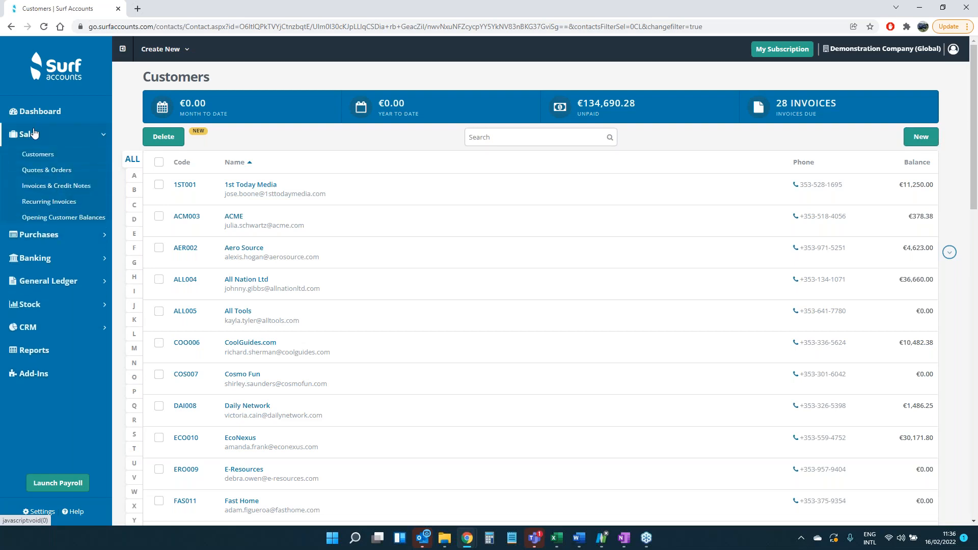
left_click(40, 187)
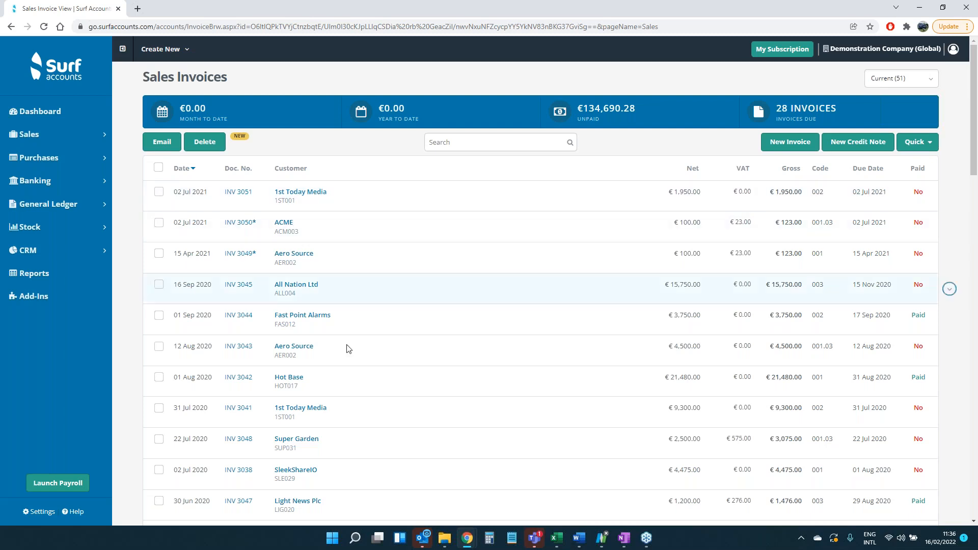
scroll(351, 460, "down", 1)
scroll(351, 460, "down", 3)
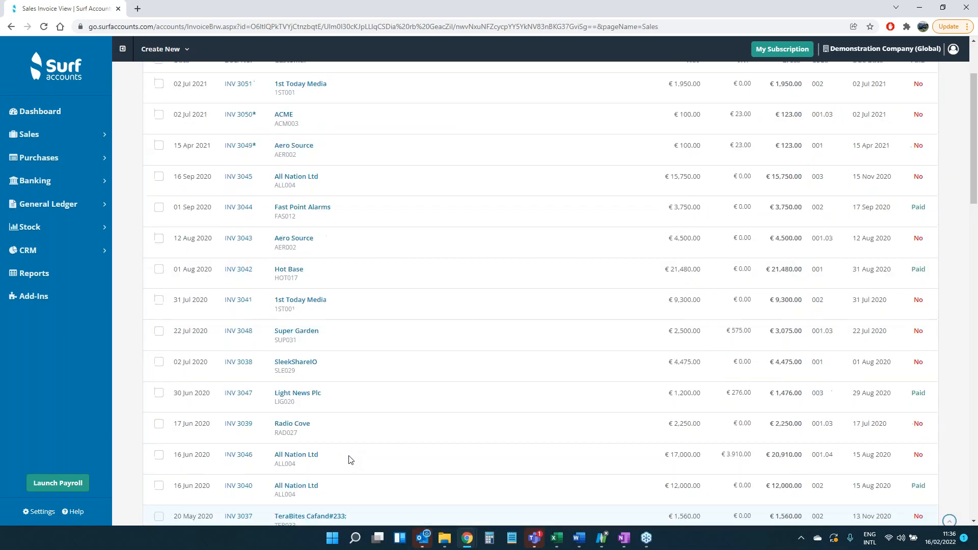
scroll(357, 407, "up", 4)
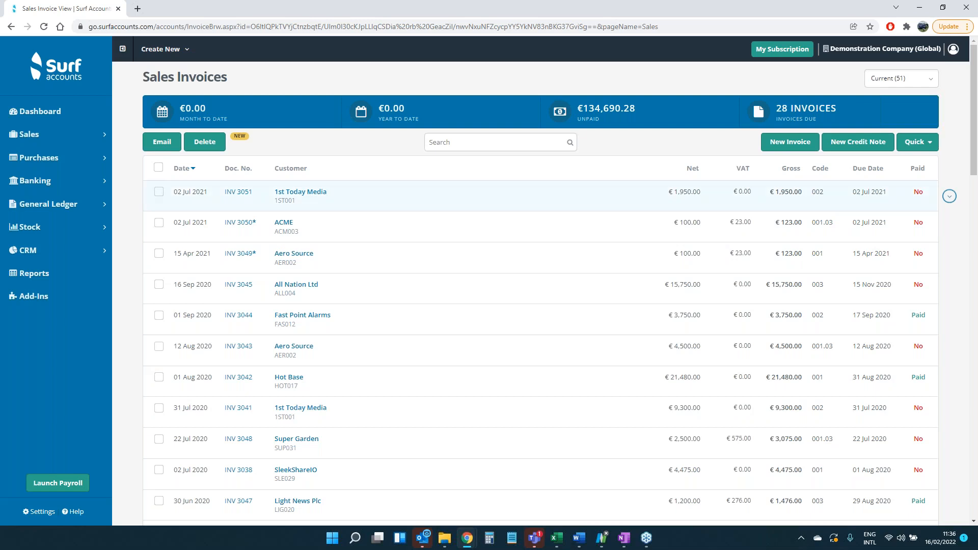
Start a new sales invoice for customer AER002, Aero Source
left_click(775, 146)
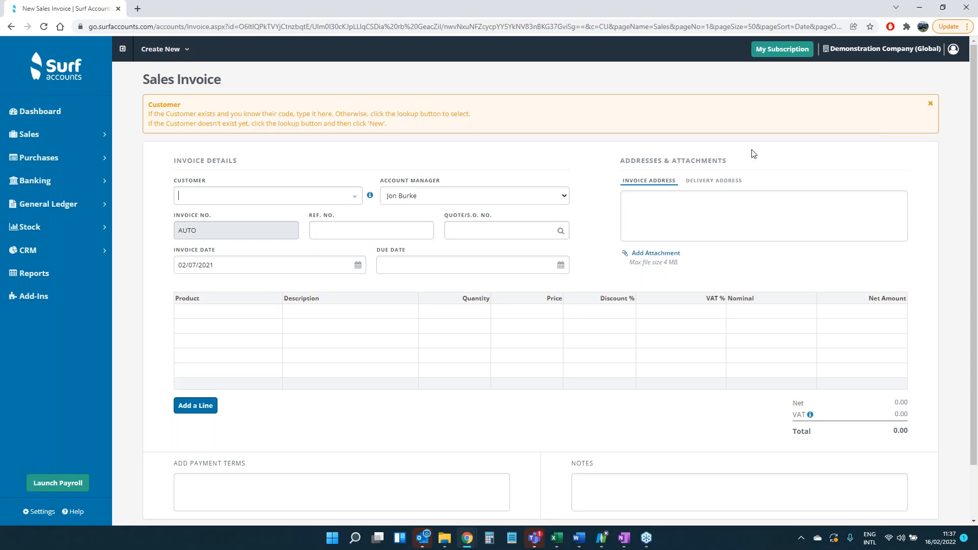
left_click(350, 196)
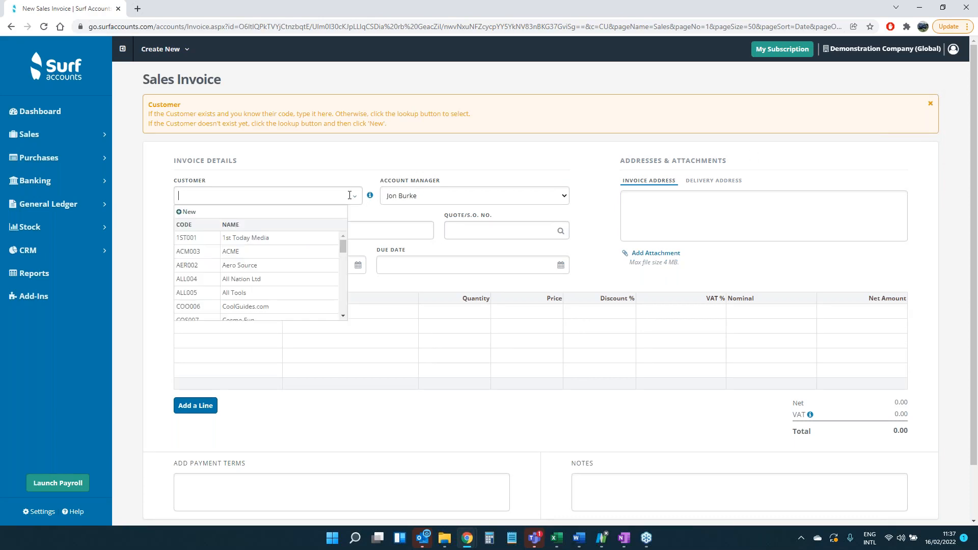
left_click(294, 262)
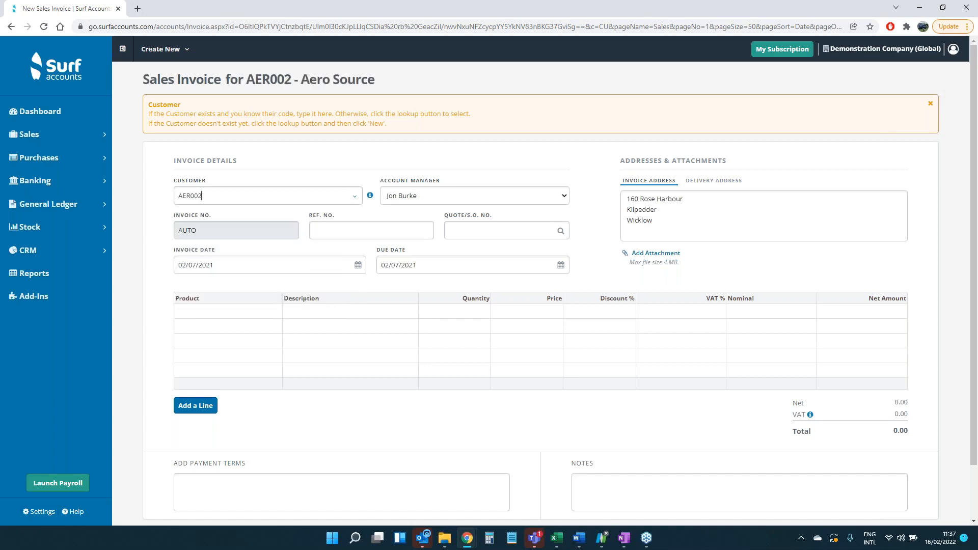
Add product A001, Aircraft parts, with a quantity of 1 to the invoice and save it
left_click(226, 319)
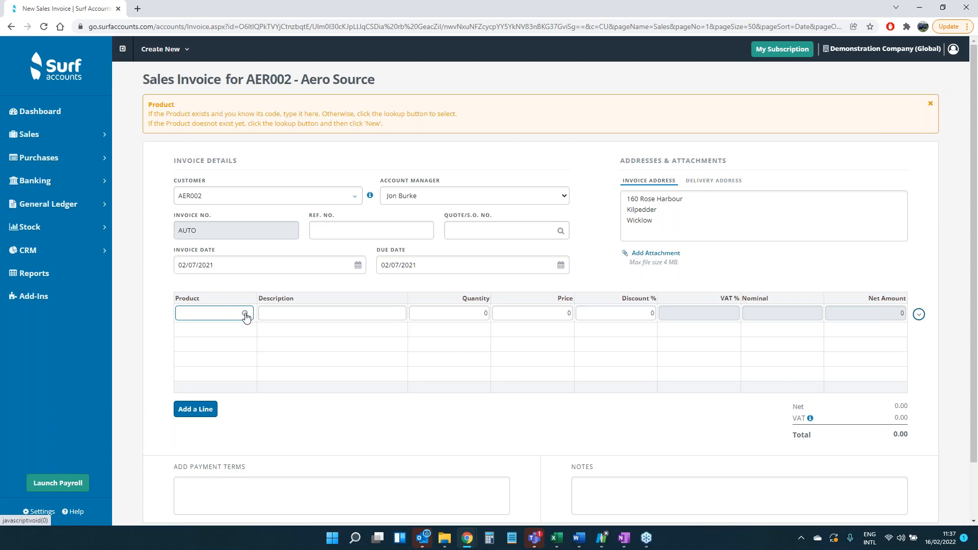
left_click(245, 315)
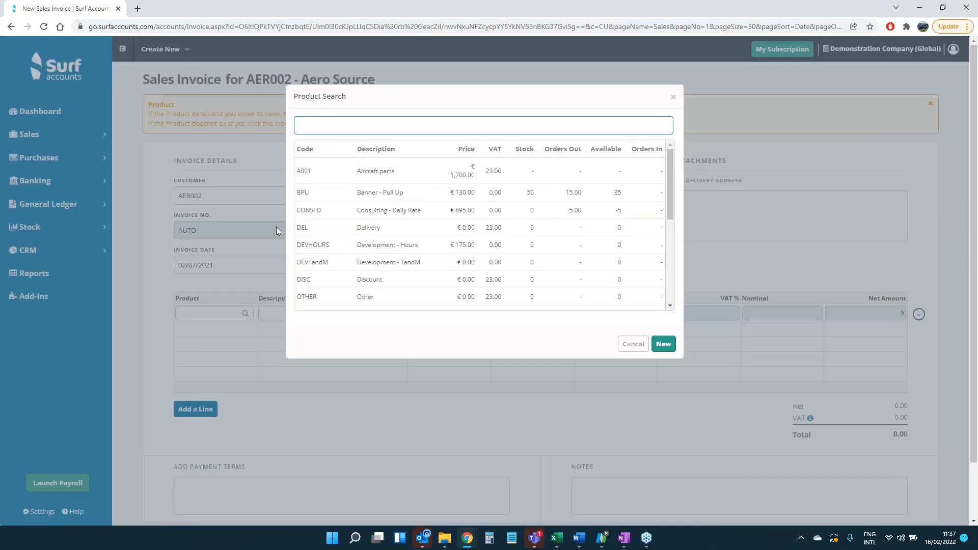
left_click(372, 177)
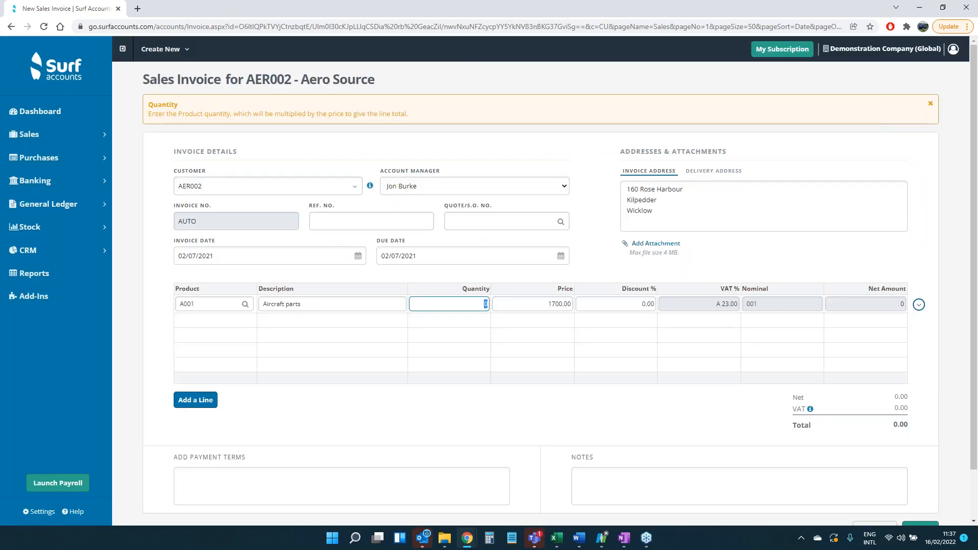
type("1")
key("Tab")
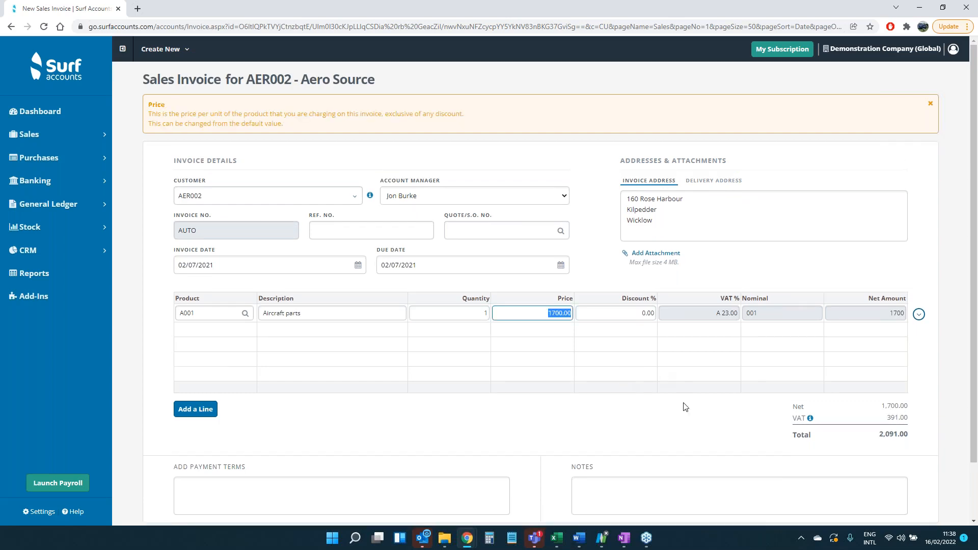
scroll(687, 406, "down", 2)
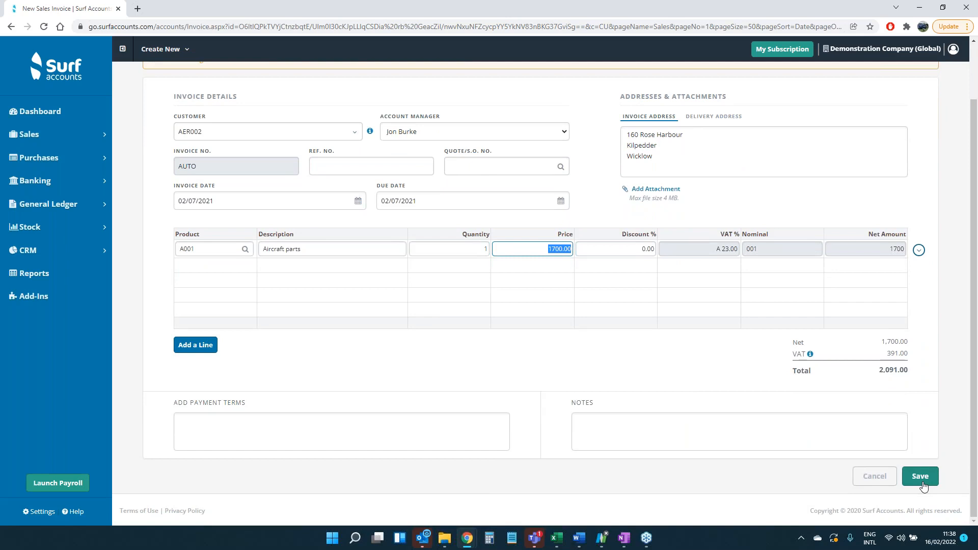
left_click(920, 477)
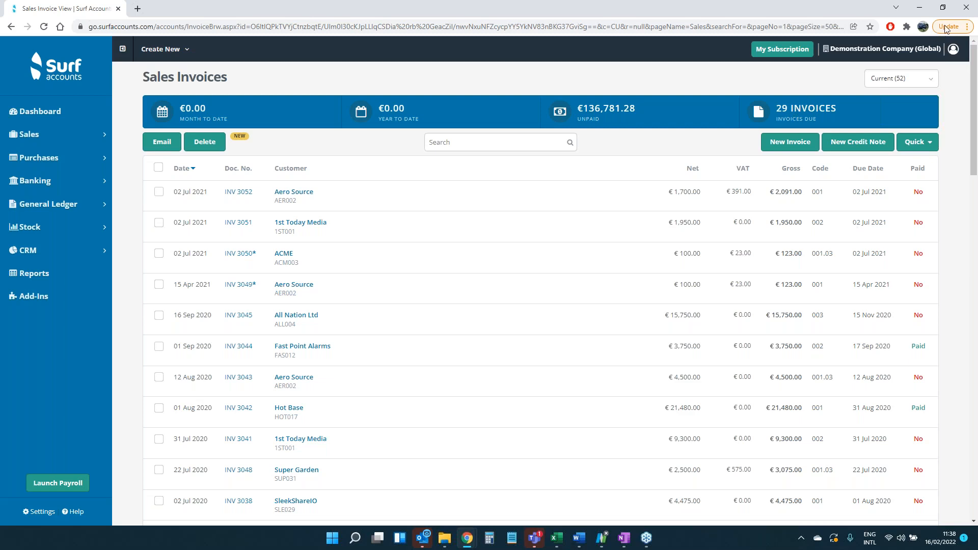
left_click(971, 20)
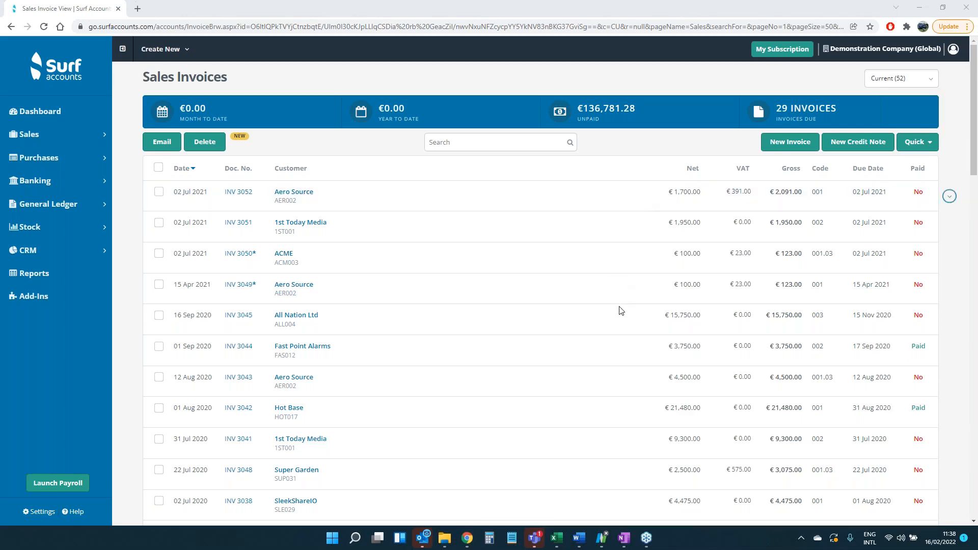
Open the bank accounts overview and begin connecting the bank deposit account to a bank through Plaid
left_click(35, 183)
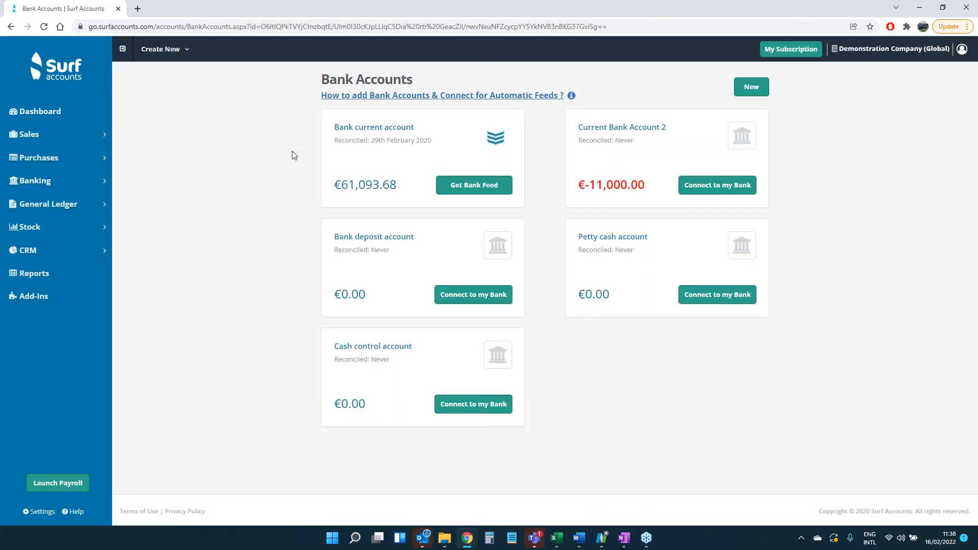
left_click(482, 302)
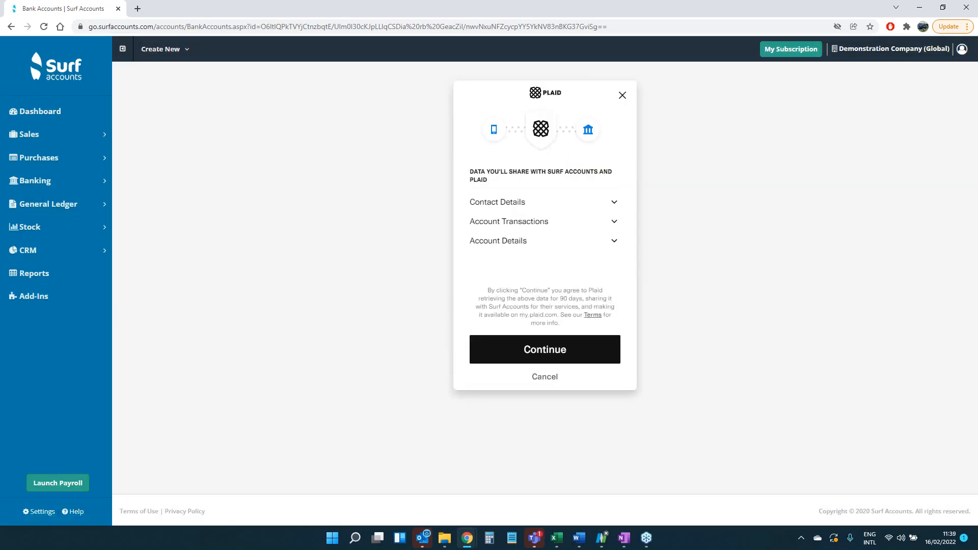
left_click(581, 349)
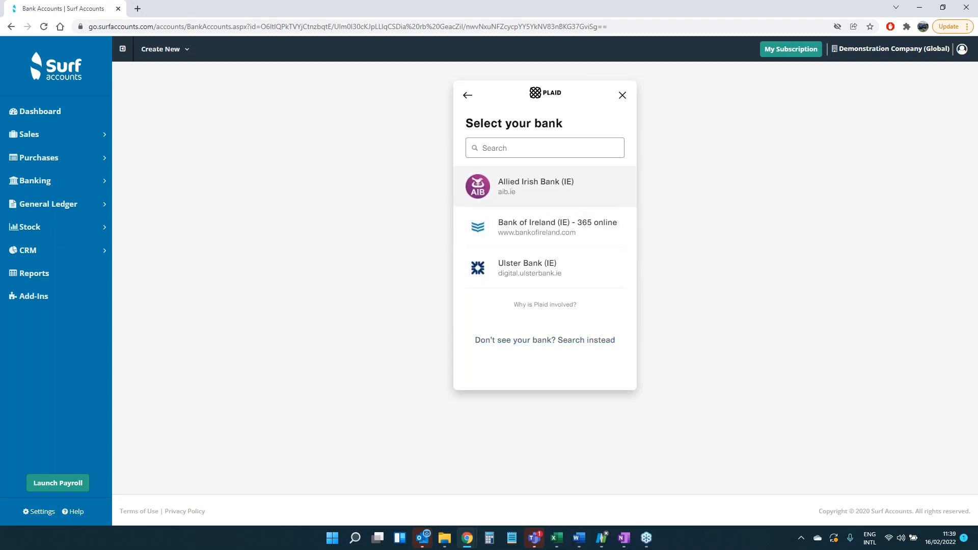
Search the banks for "rev", clear the search, and try linking Allied Irish Bank (IE), closing its login page without signing in
type("rev")
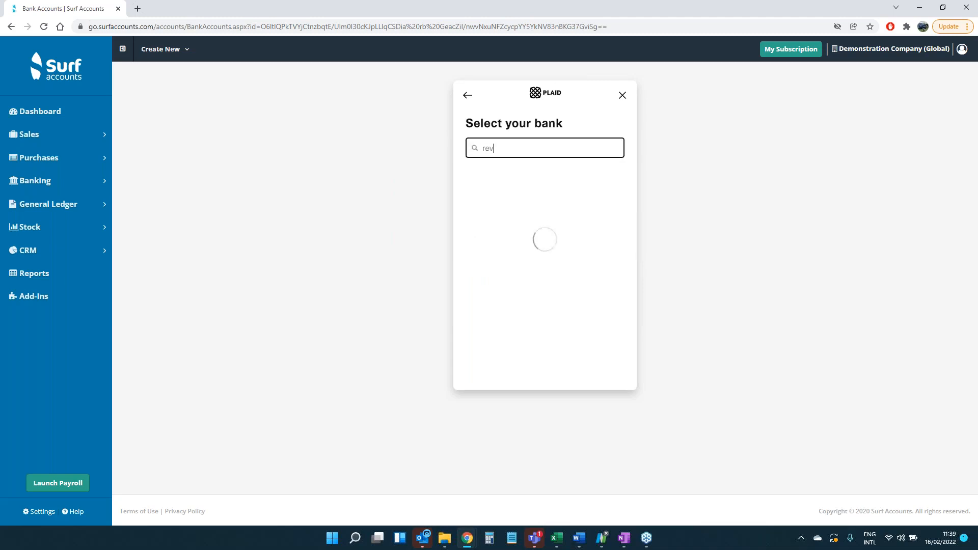
key("BackSpace")
key("BackSpace")
key("BackSpace")
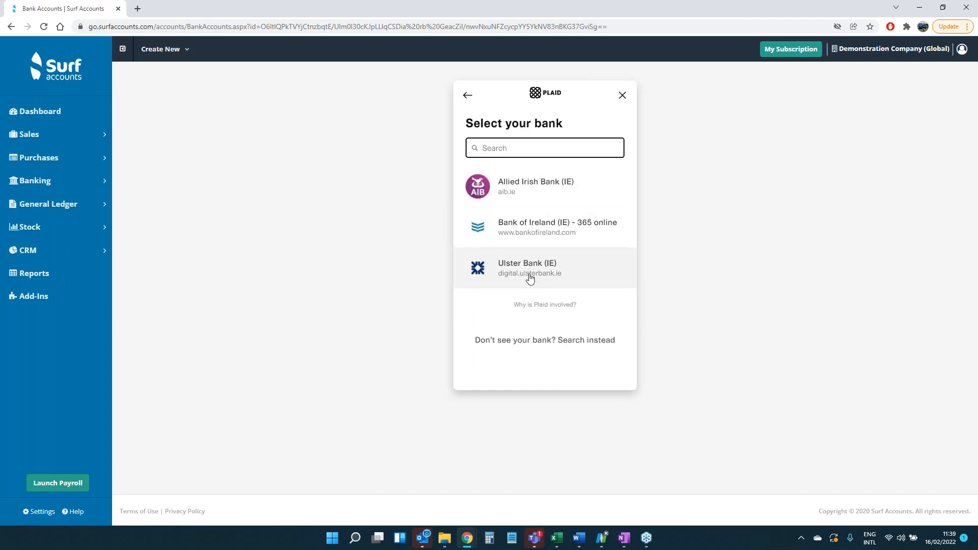
left_click(524, 192)
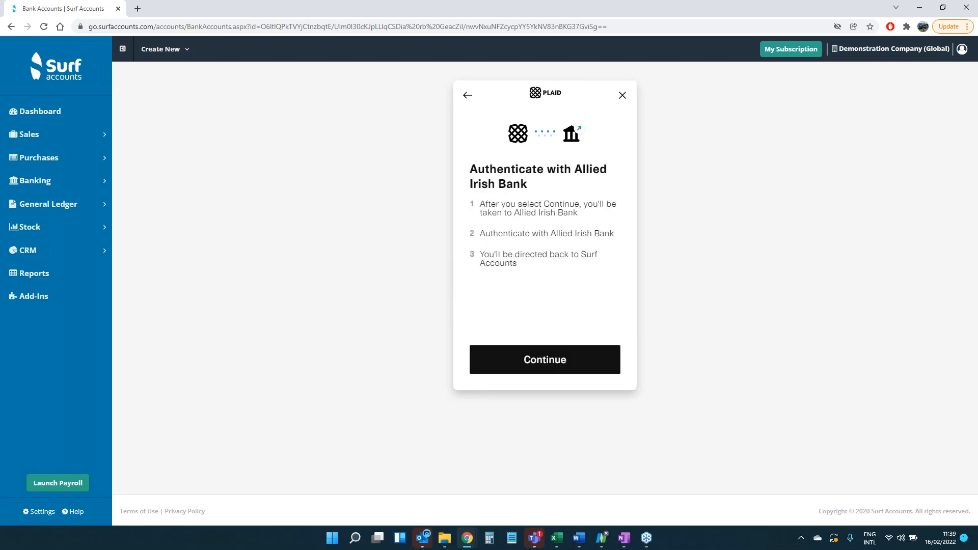
left_click(549, 369)
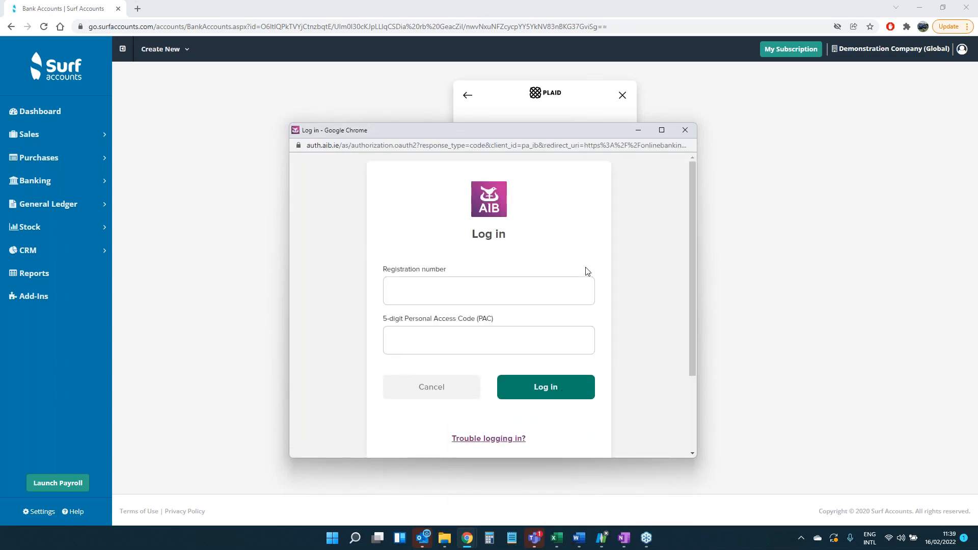
left_click(691, 137)
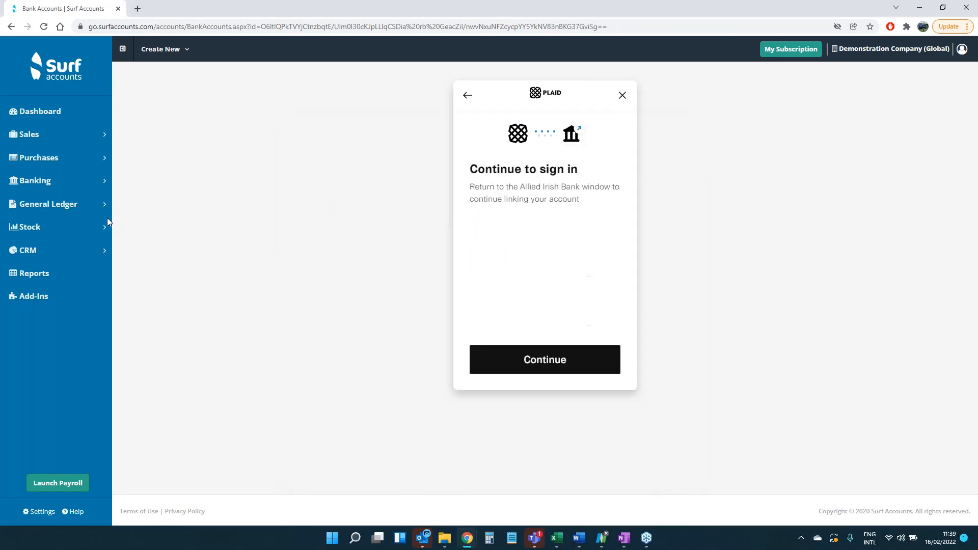
Open the imported bank feed dated 17 Feb 2020 for the bank current account and review its transactions
left_click(28, 182)
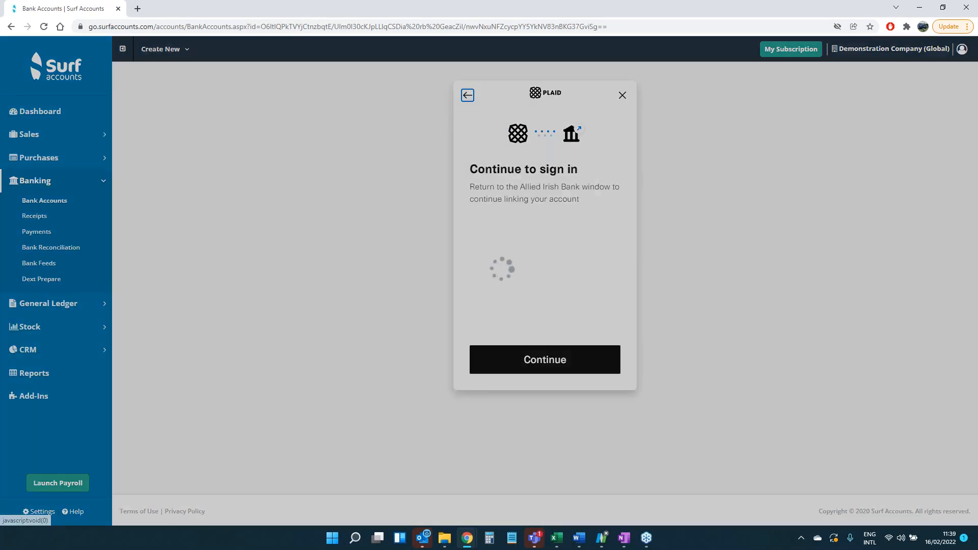
left_click(38, 263)
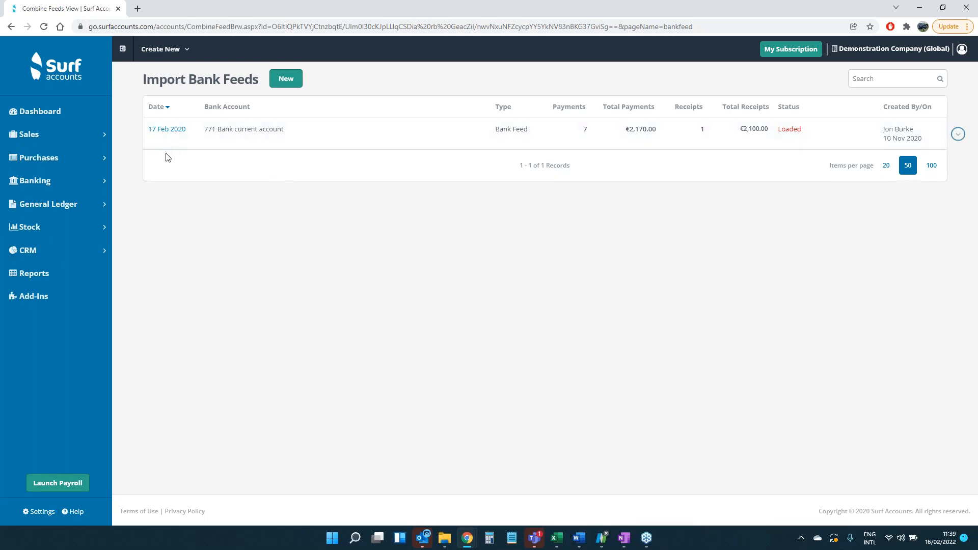
left_click(48, 184)
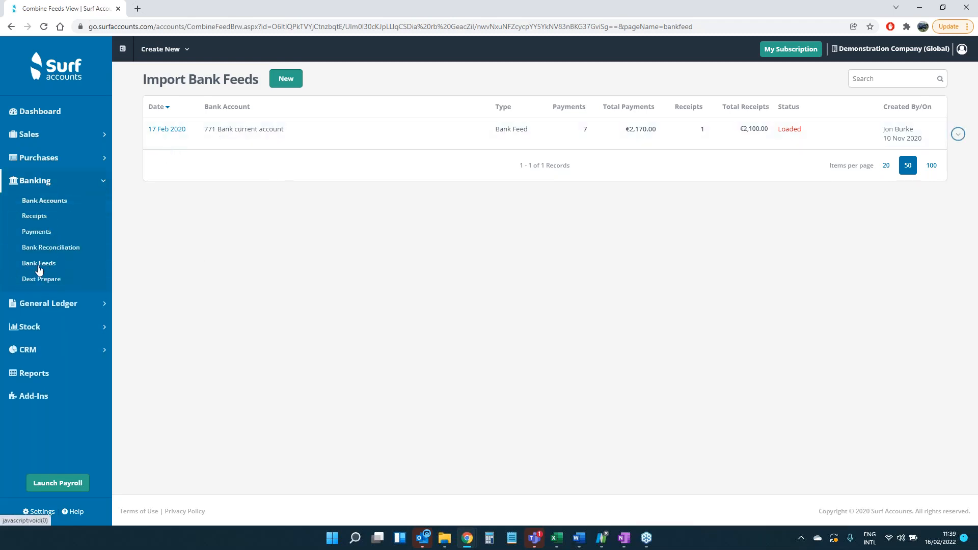
left_click(239, 133)
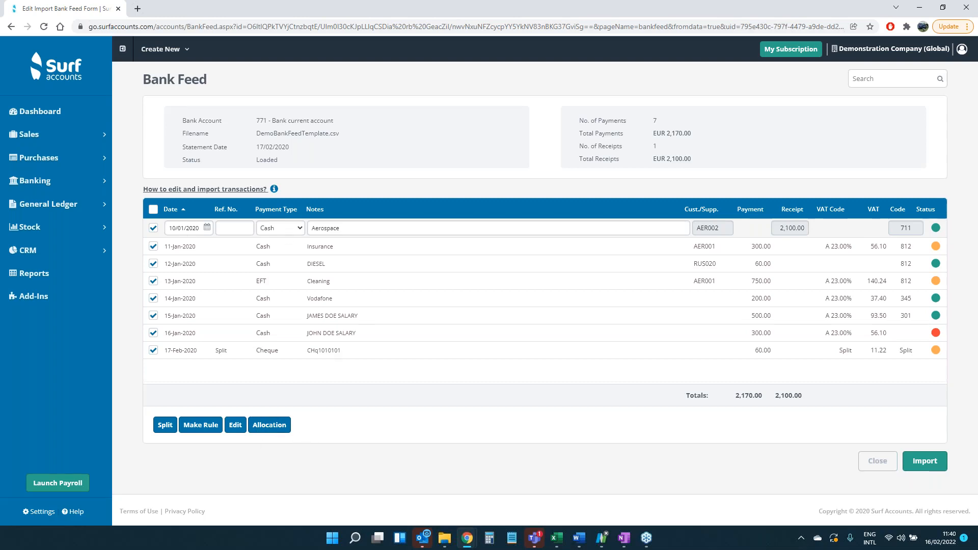
Review the list of VAT returns and look through the available reports by category
left_click(61, 205)
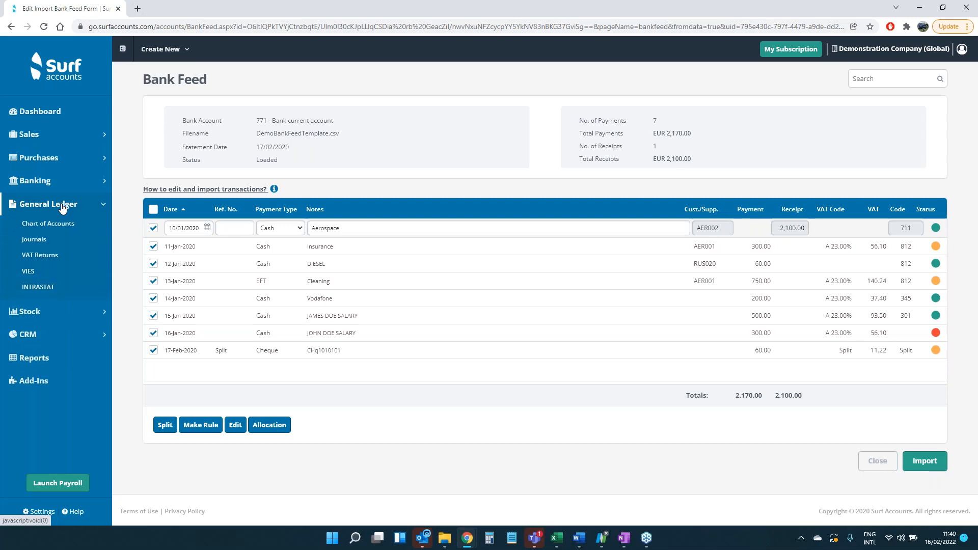
left_click(44, 258)
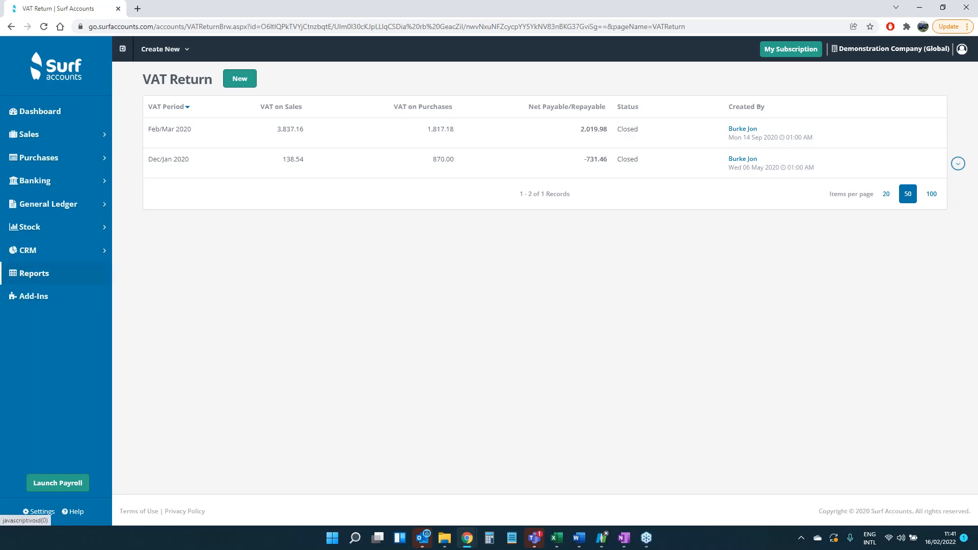
left_click(34, 273)
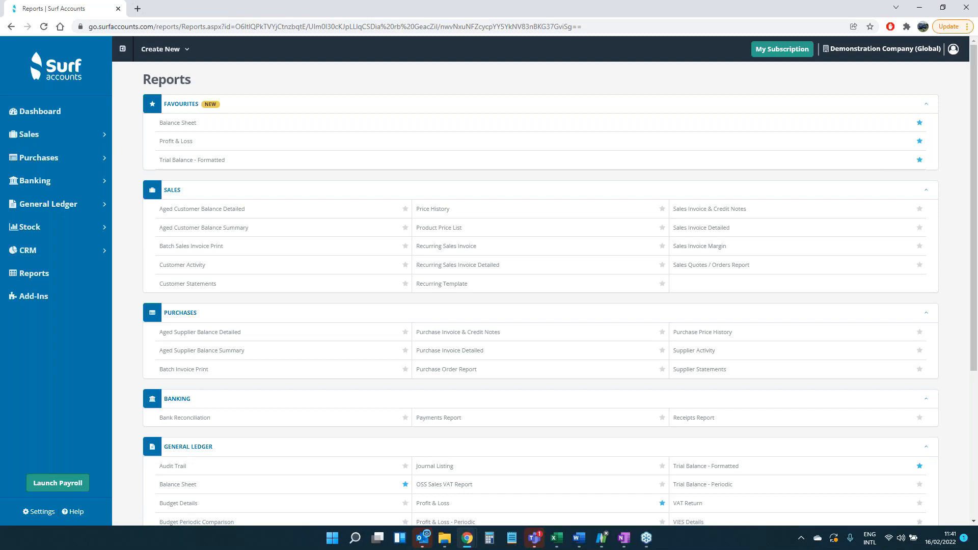
scroll(540, 285, "down", 2)
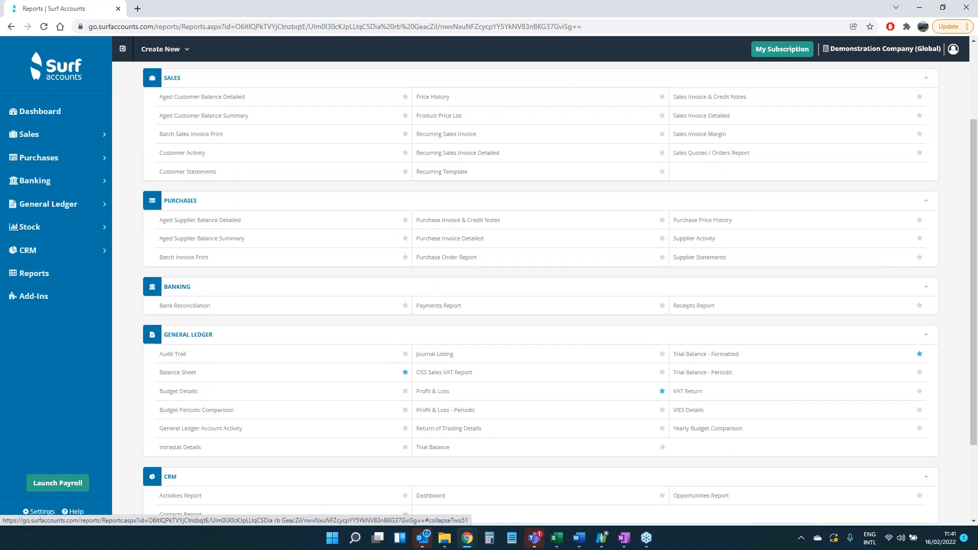
scroll(580, 225, "down", 1)
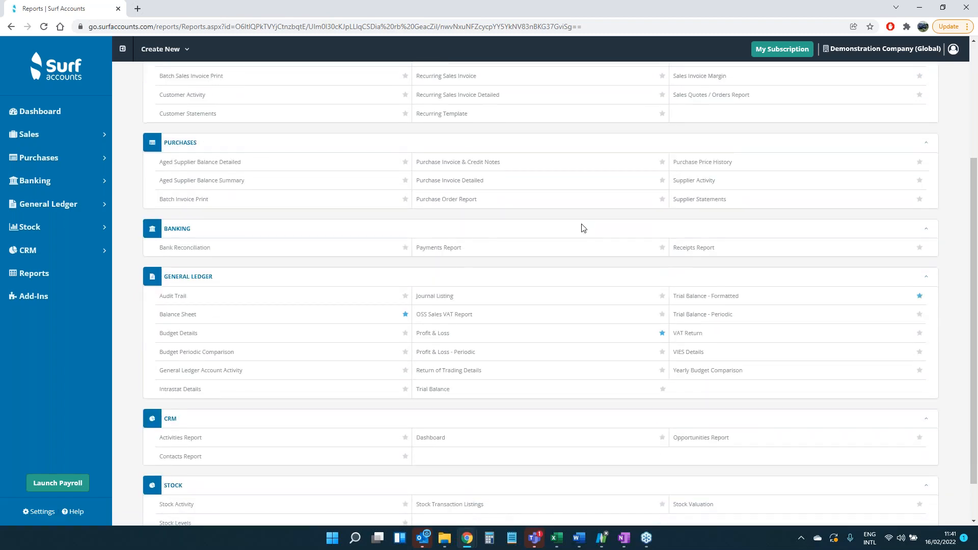